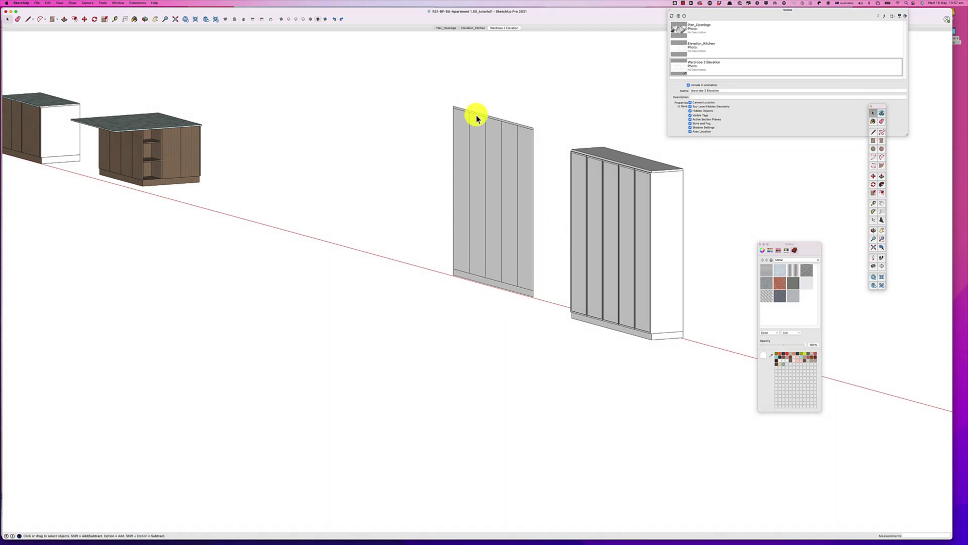
- Examine the flat wardrobe elevation, the finished 3D wardrobe beside it, and the other joinery units along the red axis
{"action": "key", "text": "o"}
{"action": "left_click_drag", "start_coordinate": [511, 239], "coordinate": [579, 237]}
{"action": "key", "text": "space"}
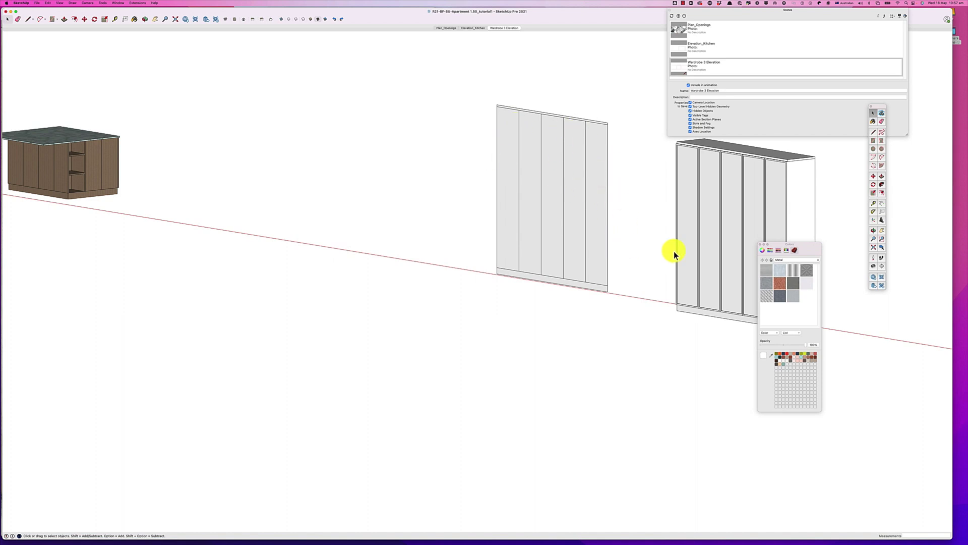
{"action": "scroll", "coordinate": [673, 251], "scroll_direction": "up", "scroll_amount": 2}
{"action": "scroll", "coordinate": [674, 252], "scroll_direction": "down", "scroll_amount": 3}
{"action": "key", "text": "h"}
{"action": "left_click_drag", "start_coordinate": [677, 245], "coordinate": [438, 242]}
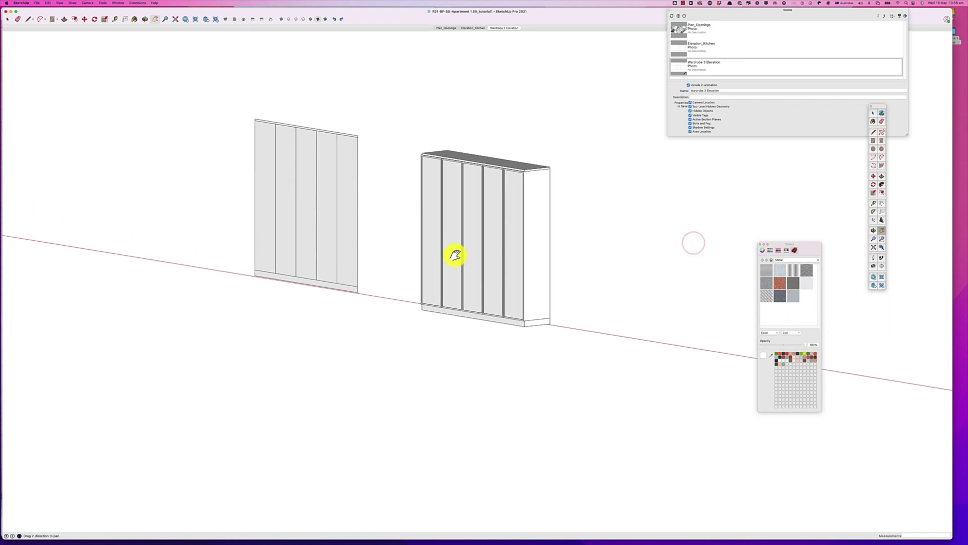
{"action": "scroll", "coordinate": [456, 256], "scroll_direction": "up", "scroll_amount": 2}
{"action": "scroll", "coordinate": [456, 255], "scroll_direction": "up", "scroll_amount": 2}
{"action": "scroll", "coordinate": [457, 251], "scroll_direction": "down", "scroll_amount": 4}
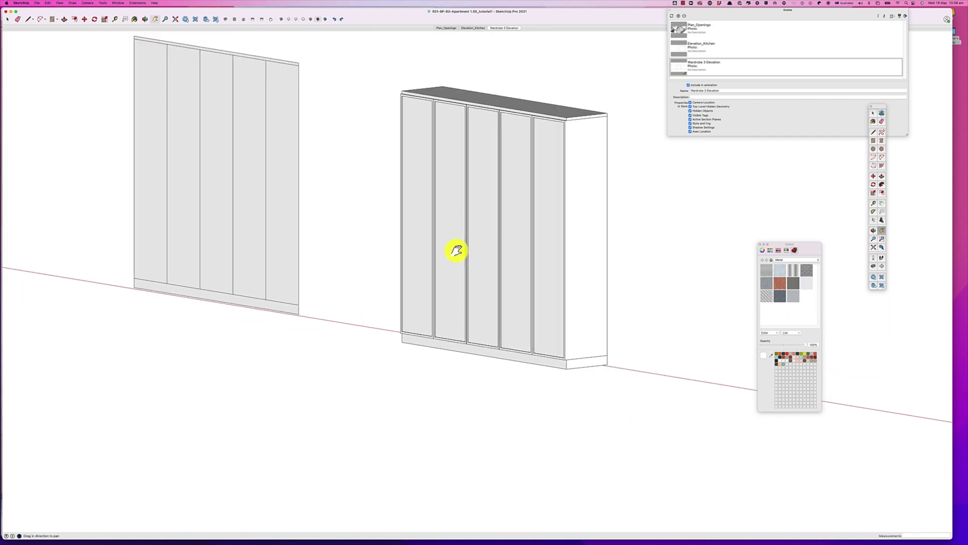
{"action": "key", "text": "o"}
{"action": "left_click_drag", "start_coordinate": [510, 251], "coordinate": [283, 257]}
{"action": "key", "text": "h"}
{"action": "scroll", "coordinate": [404, 250], "scroll_direction": "up", "scroll_amount": 3}
{"action": "key", "text": "o"}
{"action": "left_click_drag", "start_coordinate": [404, 250], "coordinate": [347, 246]}
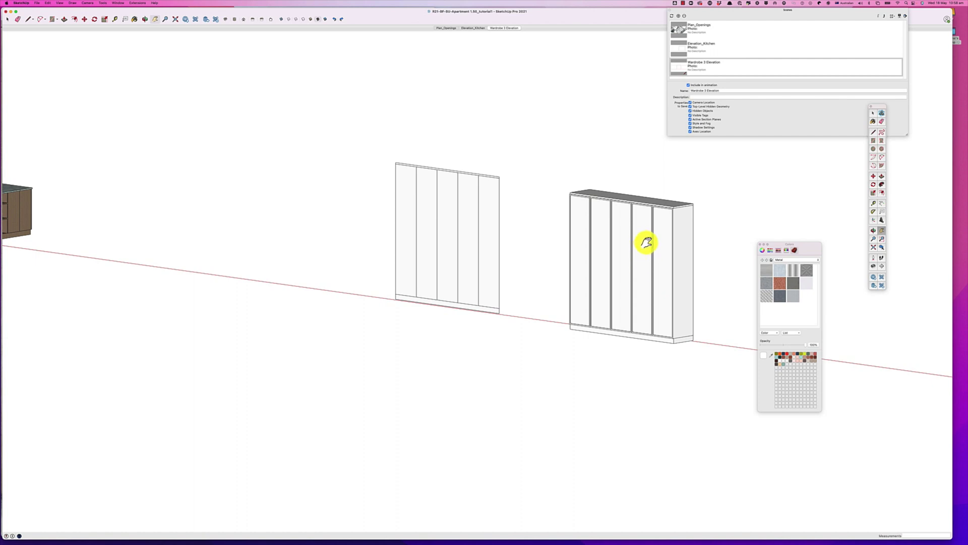
{"action": "scroll", "coordinate": [643, 220], "scroll_direction": "up", "scroll_amount": 5}
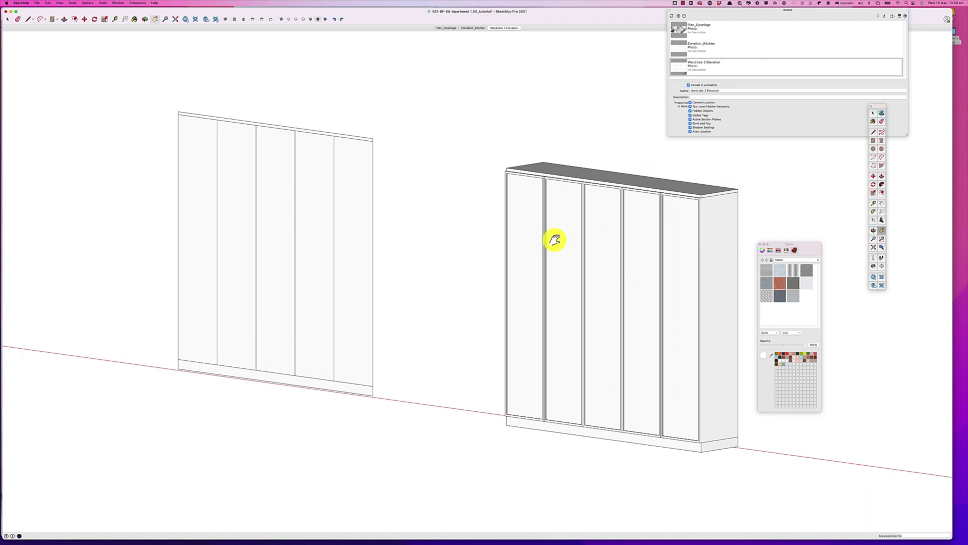
{"action": "scroll", "coordinate": [630, 428], "scroll_direction": "down", "scroll_amount": 2}
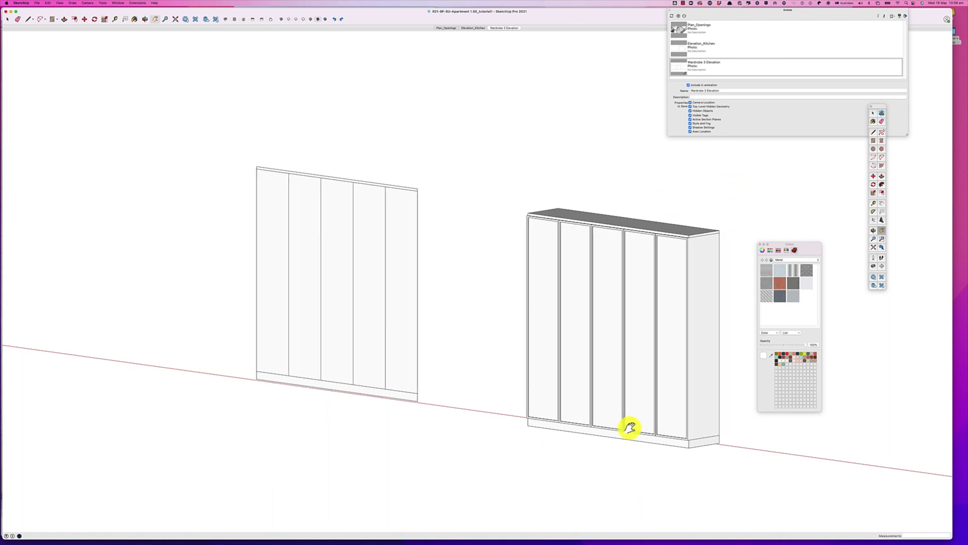
{"action": "scroll", "coordinate": [630, 428], "scroll_direction": "down", "scroll_amount": 6}
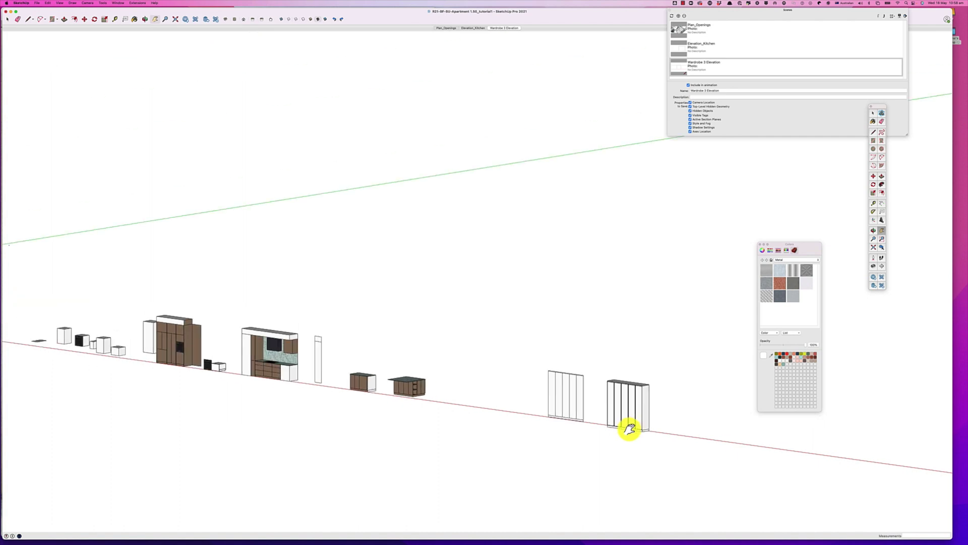
{"action": "scroll", "coordinate": [629, 428], "scroll_direction": "up", "scroll_amount": 5}
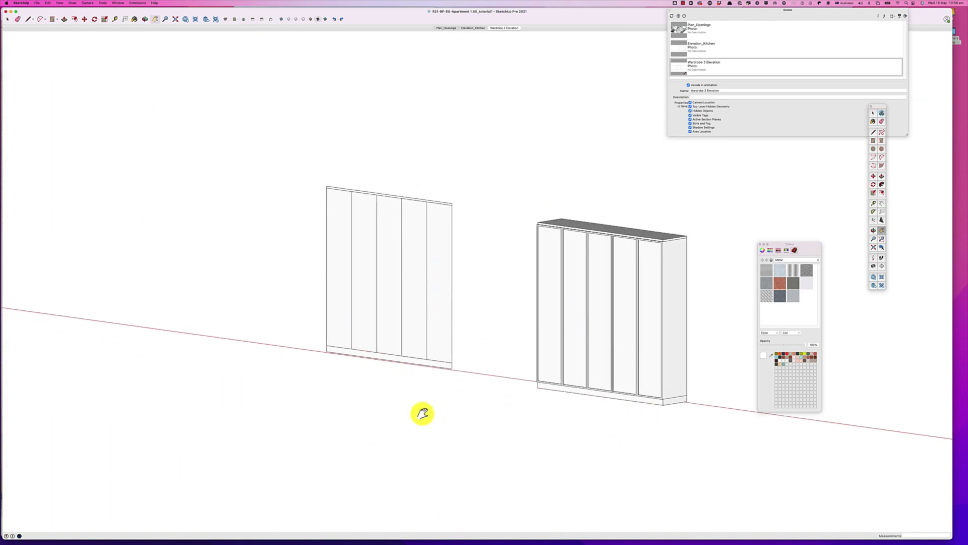
- Copy the flat wardrobe elevation along the red axis into the gap between the original and the kitchen island
{"action": "scroll", "coordinate": [422, 414], "scroll_direction": "down", "scroll_amount": 4}
{"action": "key", "text": "space"}
{"action": "left_click", "coordinate": [430, 381]}
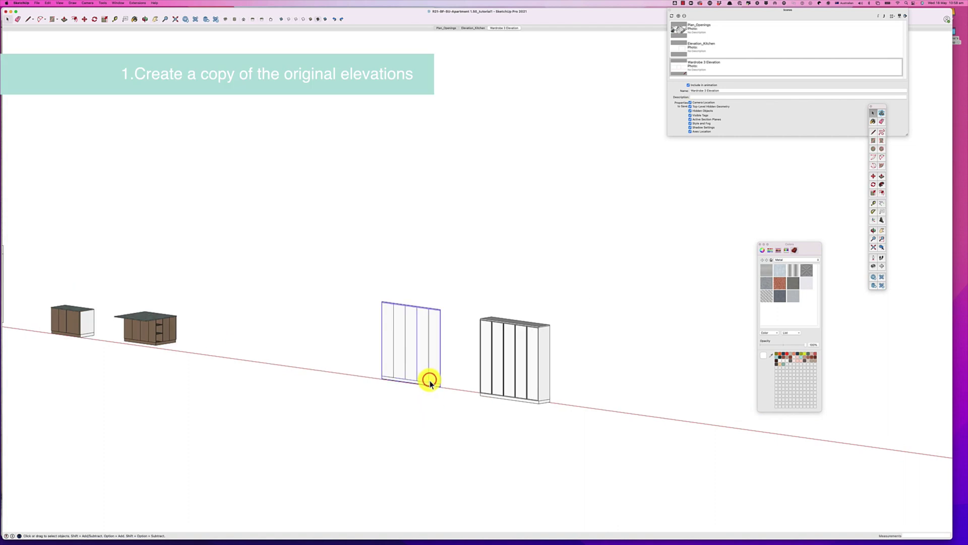
{"action": "key", "text": "m"}
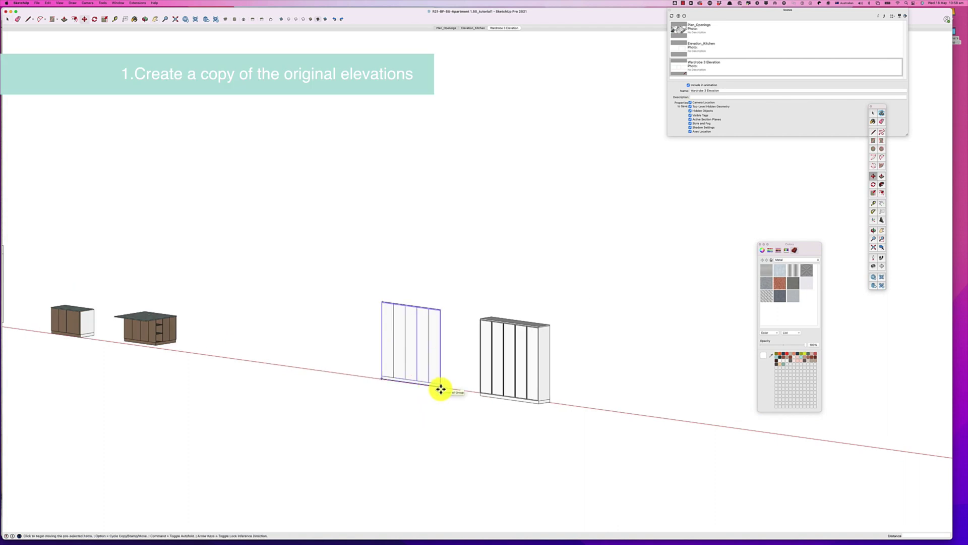
{"action": "key", "text": "alt"}
{"action": "left_click", "coordinate": [440, 388]}
{"action": "left_click", "coordinate": [329, 374]}
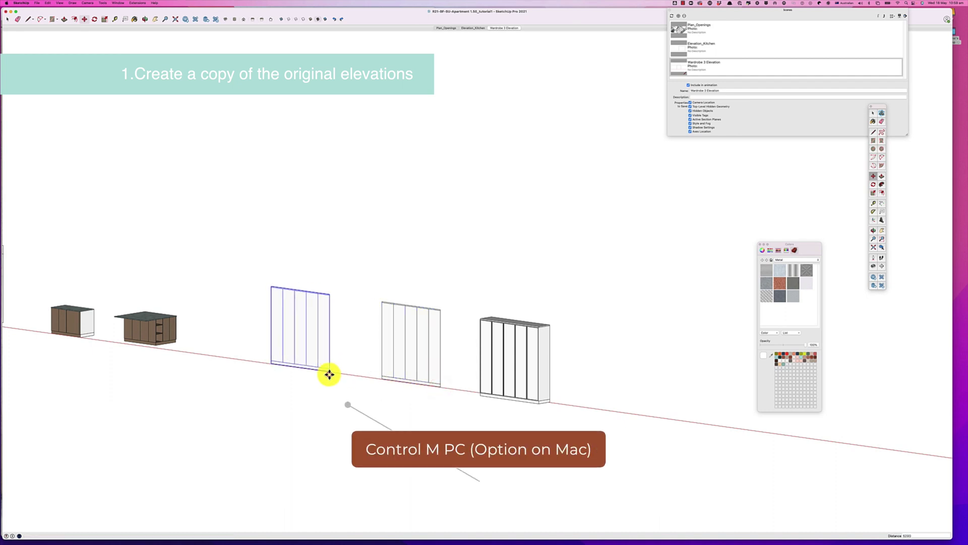
{"action": "key", "text": "space"}
{"action": "left_click", "coordinate": [332, 403]}
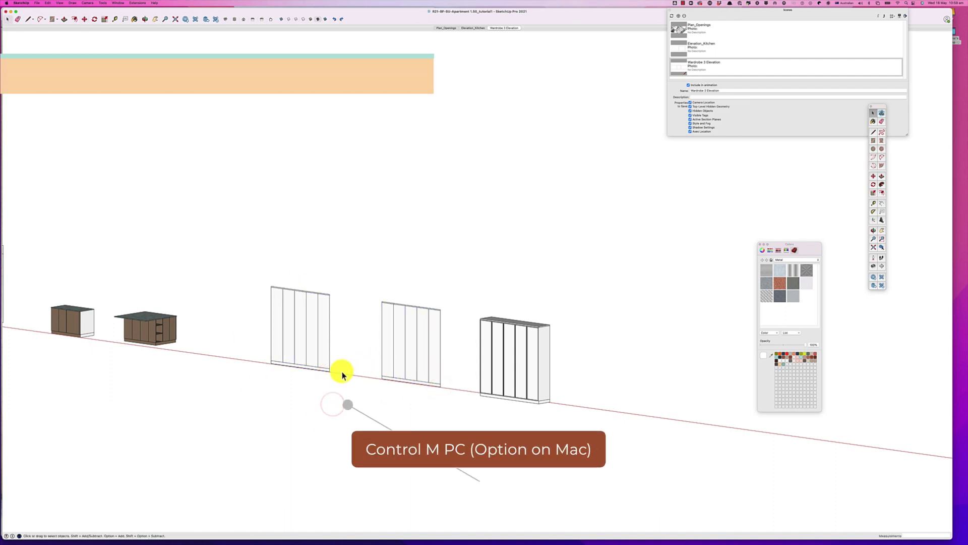
- Enter the copied elevation group and check that the door panels and the plinth are separately selectable faces
{"action": "scroll", "coordinate": [330, 372], "scroll_direction": "up", "scroll_amount": 5}
{"action": "double_click", "coordinate": [310, 349]}
{"action": "left_click", "coordinate": [310, 351]}
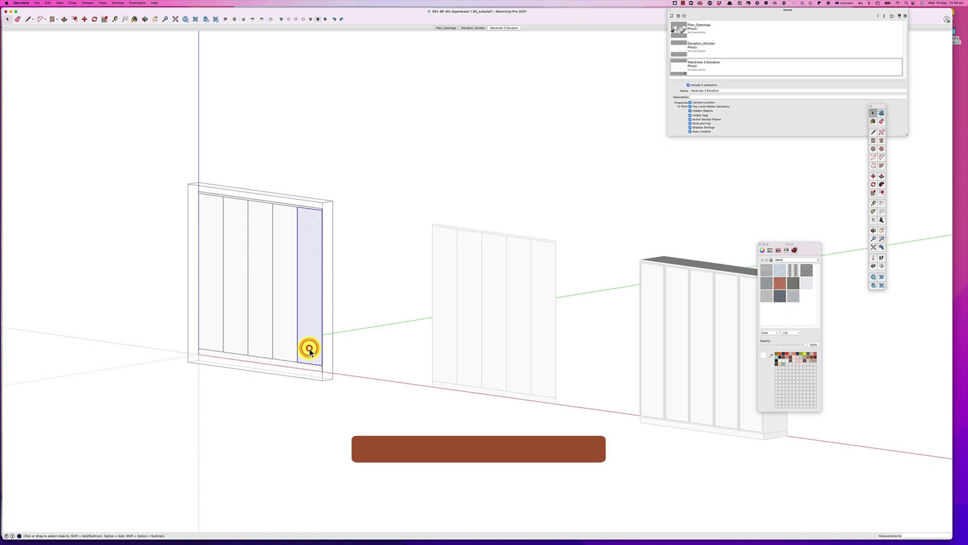
{"action": "left_click", "coordinate": [280, 351]}
{"action": "left_click", "coordinate": [277, 365]}
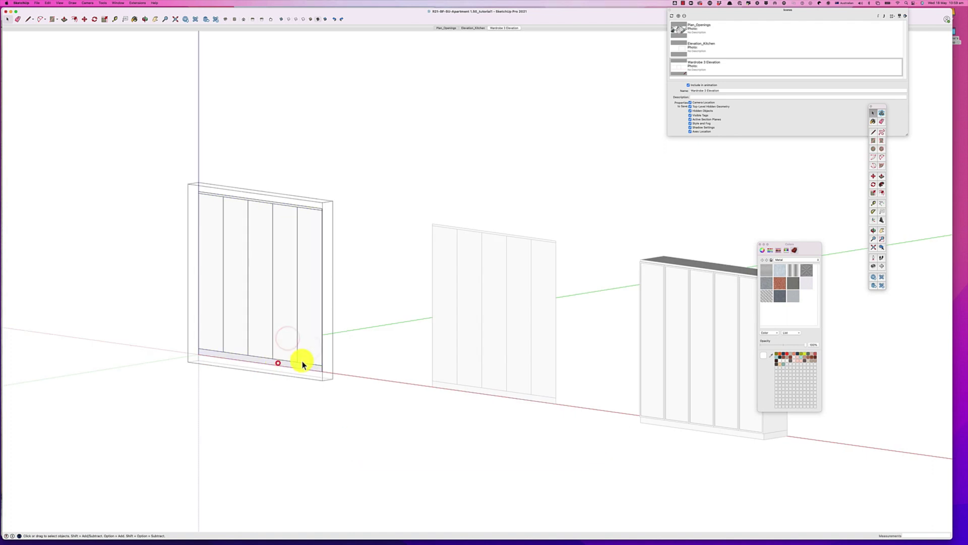
{"action": "left_click", "coordinate": [263, 216]}
{"action": "left_click", "coordinate": [212, 222]}
{"action": "left_click", "coordinate": [232, 238]}
{"action": "left_click", "coordinate": [256, 247]}
{"action": "left_click", "coordinate": [286, 251]}
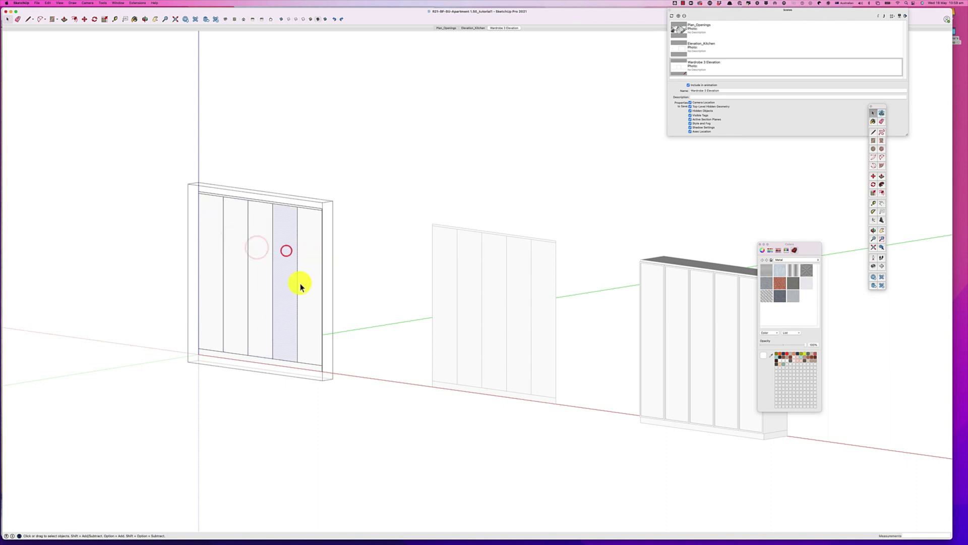
{"action": "scroll", "coordinate": [301, 283], "scroll_direction": "down", "scroll_amount": 3}
{"action": "left_click", "coordinate": [303, 394]}
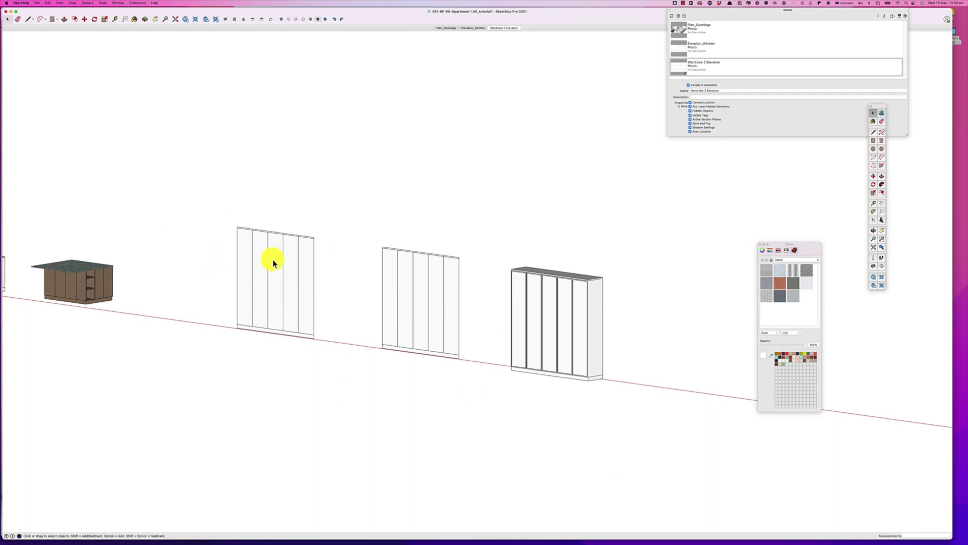
- Enter the copied elevation group and extrude the end door panel nearest the original elevation forward by 580 with Push/Pull
{"action": "scroll", "coordinate": [273, 263], "scroll_direction": "up", "scroll_amount": 3}
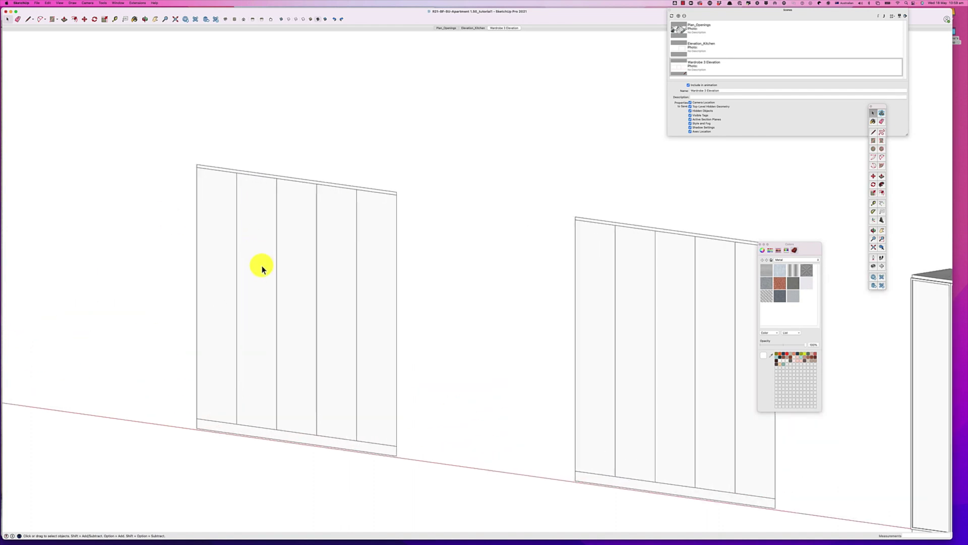
{"action": "scroll", "coordinate": [261, 266], "scroll_direction": "down", "scroll_amount": 2}
{"action": "middle_click_drag", "start_coordinate": [259, 264], "coordinate": [277, 270]}
{"action": "double_click", "coordinate": [277, 268]}
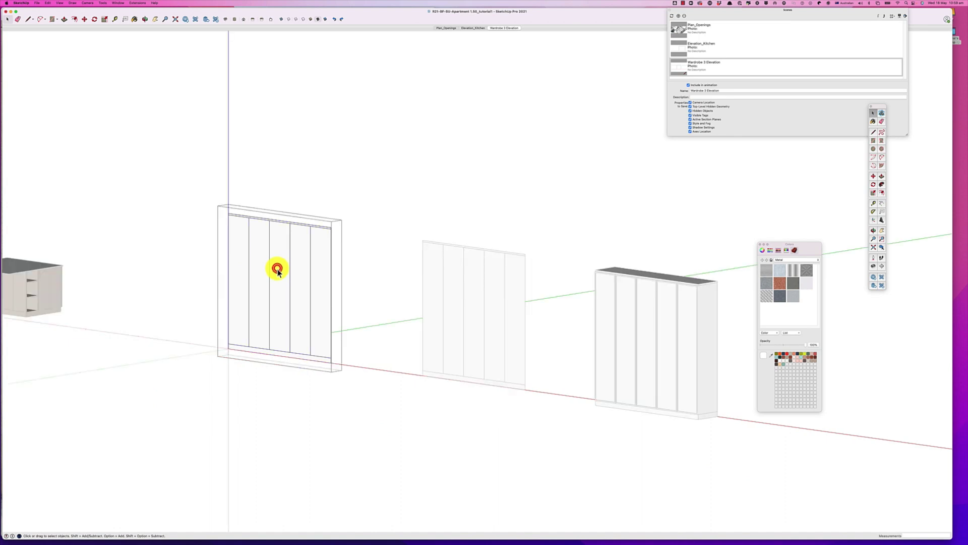
{"action": "left_click", "coordinate": [276, 272]}
{"action": "left_click", "coordinate": [326, 289]}
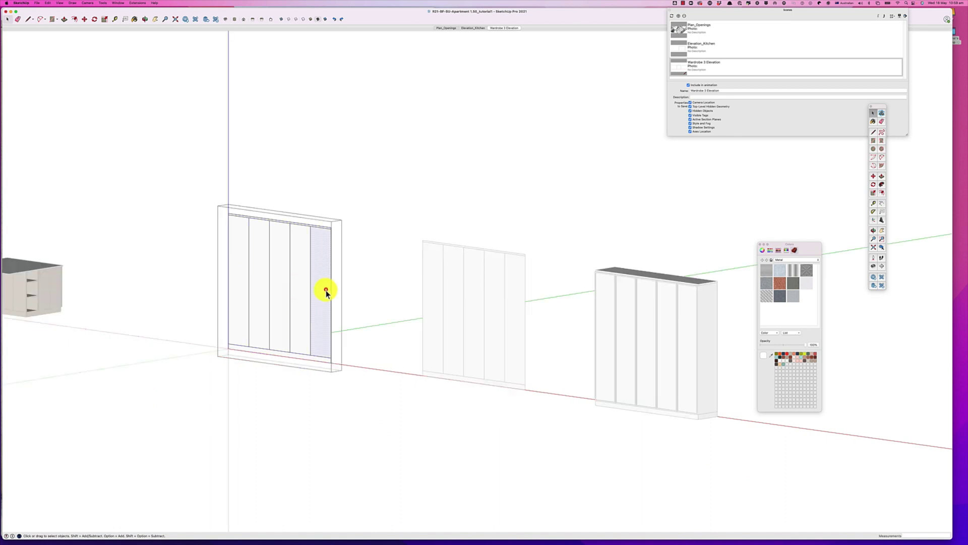
{"action": "scroll", "coordinate": [315, 292], "scroll_direction": "down", "scroll_amount": 1}
{"action": "scroll", "coordinate": [312, 287], "scroll_direction": "up", "scroll_amount": 3}
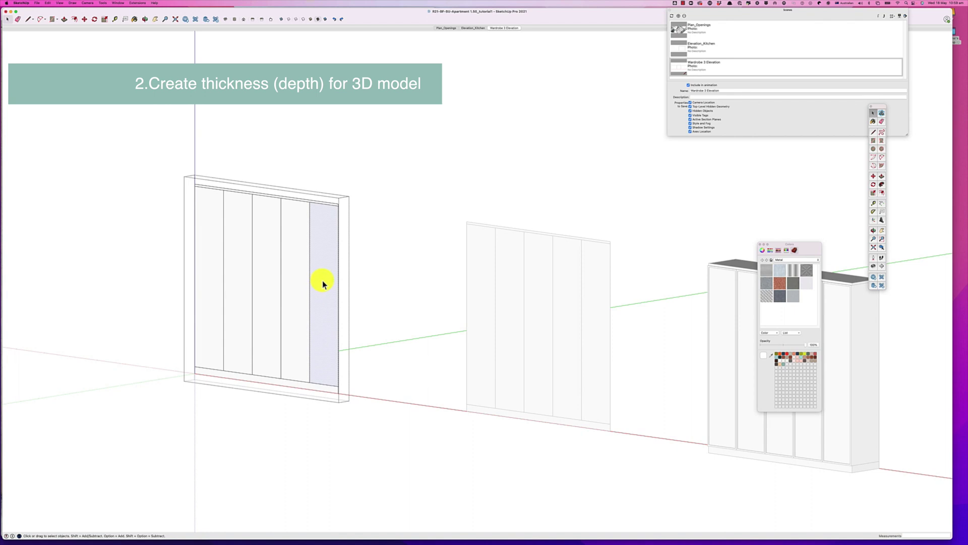
{"action": "key", "text": "p"}
{"action": "left_click", "coordinate": [322, 280]}
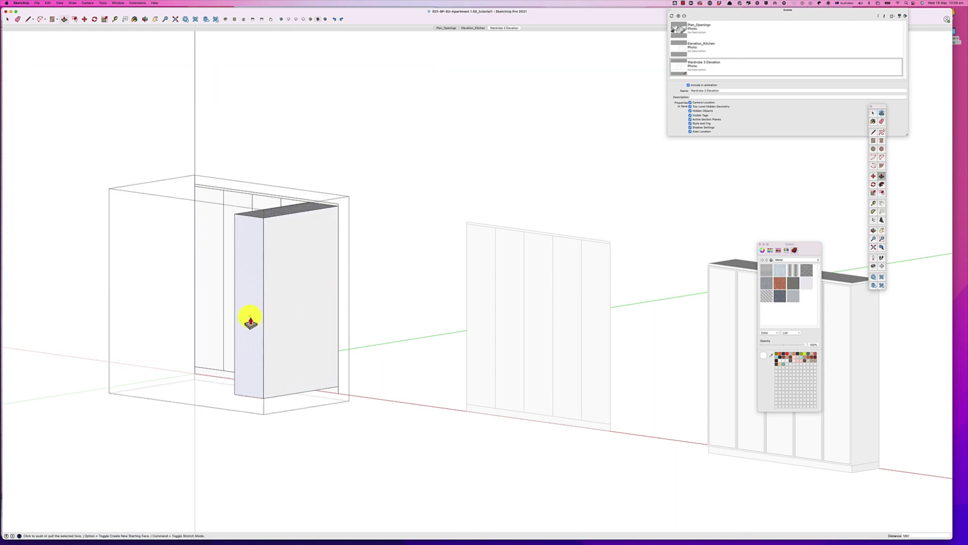
{"action": "type", "text": "580"}
{"action": "key", "text": "Return"}
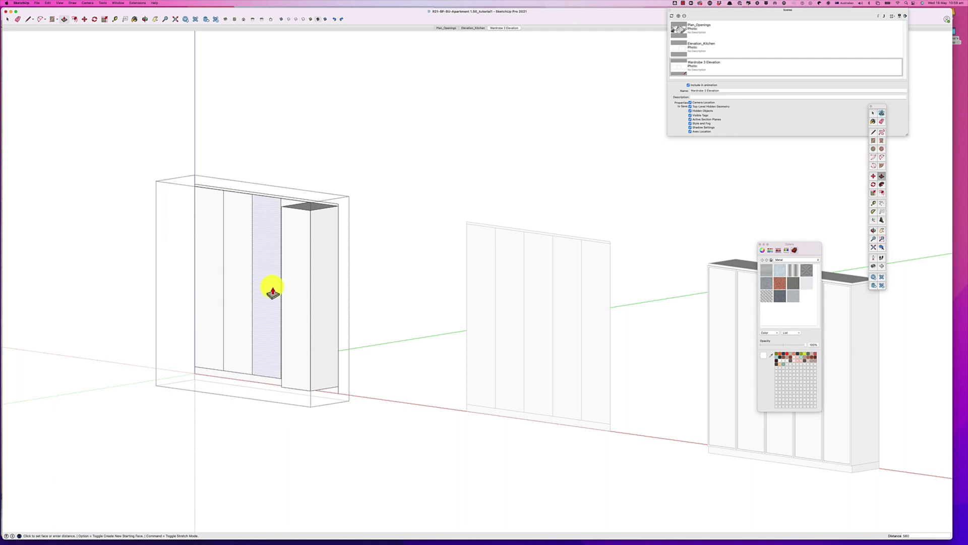
- Extrude the remaining door panels of the copied wardrobe by the same 580 depth
{"action": "double_click", "coordinate": [255, 244]}
{"action": "double_click", "coordinate": [230, 207]}
{"action": "double_click", "coordinate": [223, 198]}
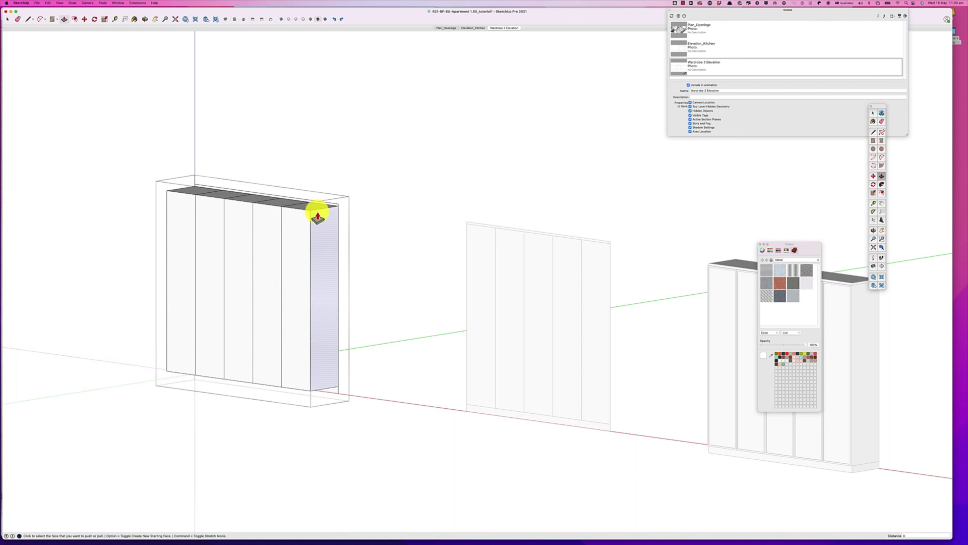
- Extrude the plinth strip below the doors by 580 and push its front face back 20 from the door fronts
{"action": "scroll", "coordinate": [289, 403], "scroll_direction": "down", "scroll_amount": 3}
{"action": "middle_click_drag", "start_coordinate": [281, 410], "coordinate": [279, 348]}
{"action": "scroll", "coordinate": [267, 409], "scroll_direction": "up", "scroll_amount": 5}
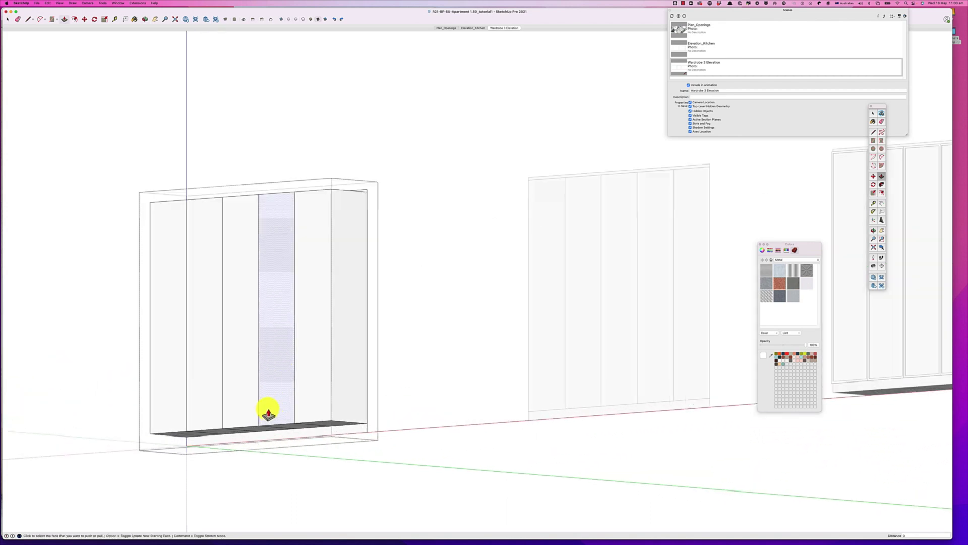
{"action": "left_click", "coordinate": [275, 443]}
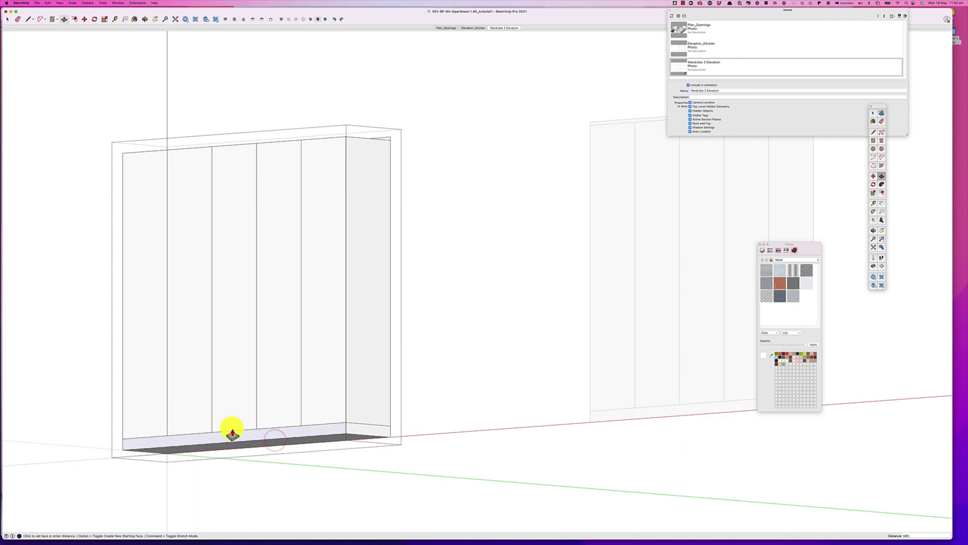
{"action": "left_click", "coordinate": [232, 433]}
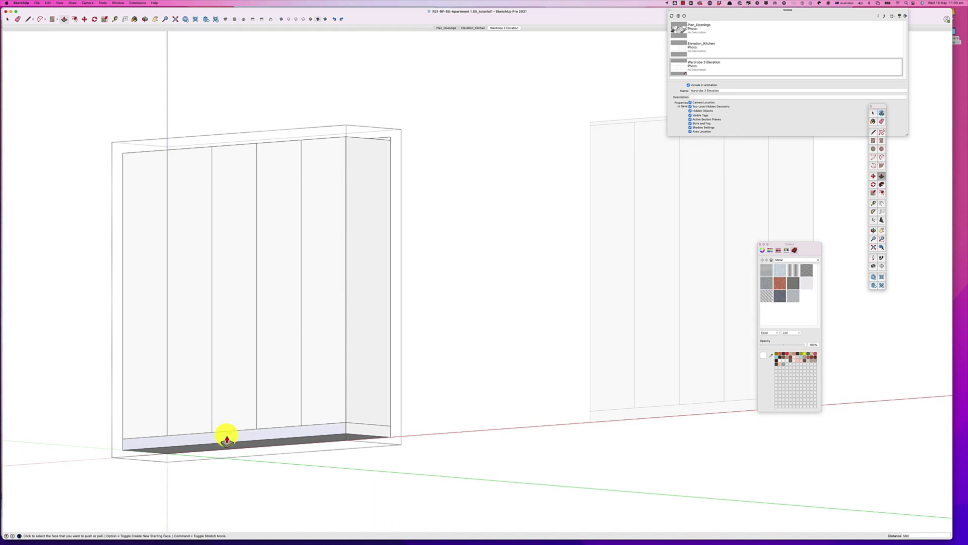
{"action": "left_click_drag", "start_coordinate": [227, 440], "coordinate": [241, 443]}
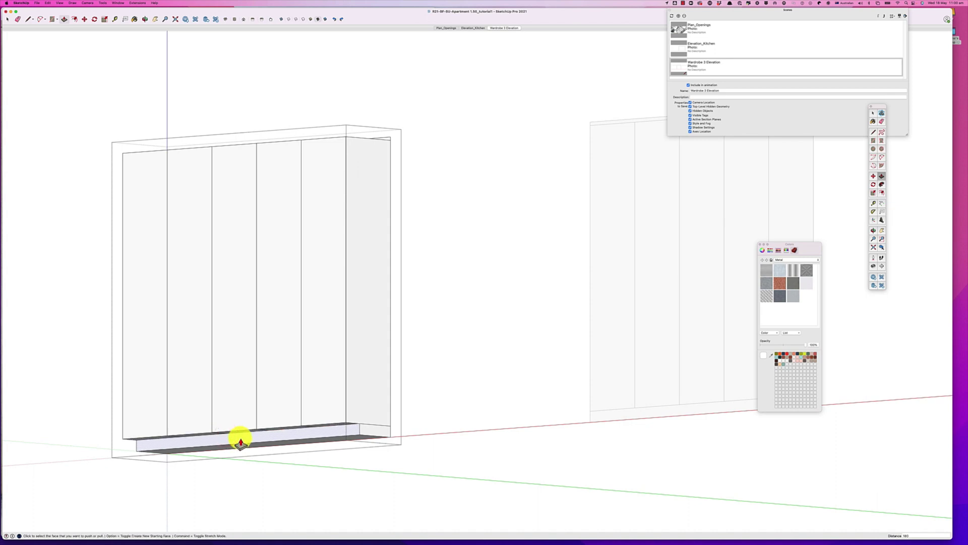
{"action": "left_click", "coordinate": [241, 442]}
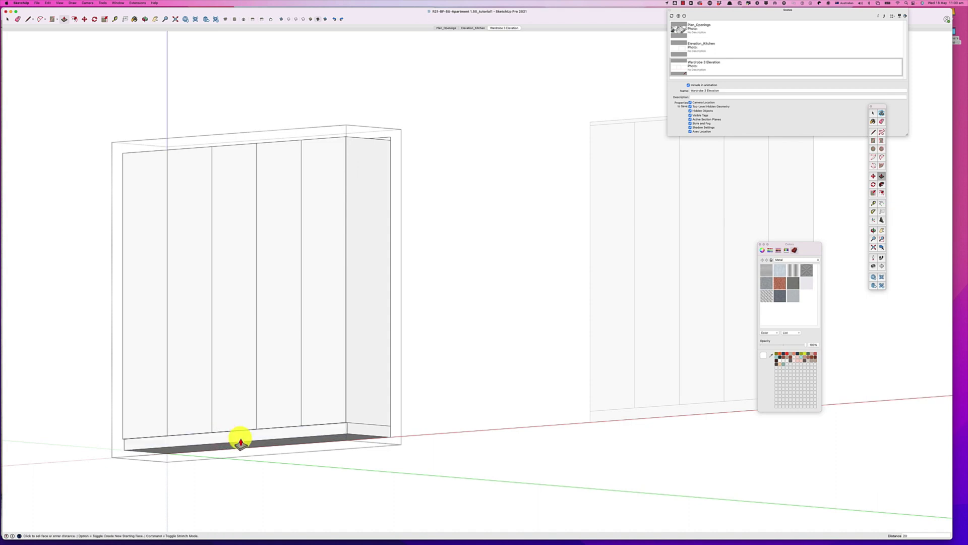
- Extrude the strip above the doors by 580 and push its front face back 20 from the door fronts
{"action": "scroll", "coordinate": [223, 404], "scroll_direction": "down", "scroll_amount": 3}
{"action": "middle_click_drag", "start_coordinate": [248, 352], "coordinate": [268, 473]}
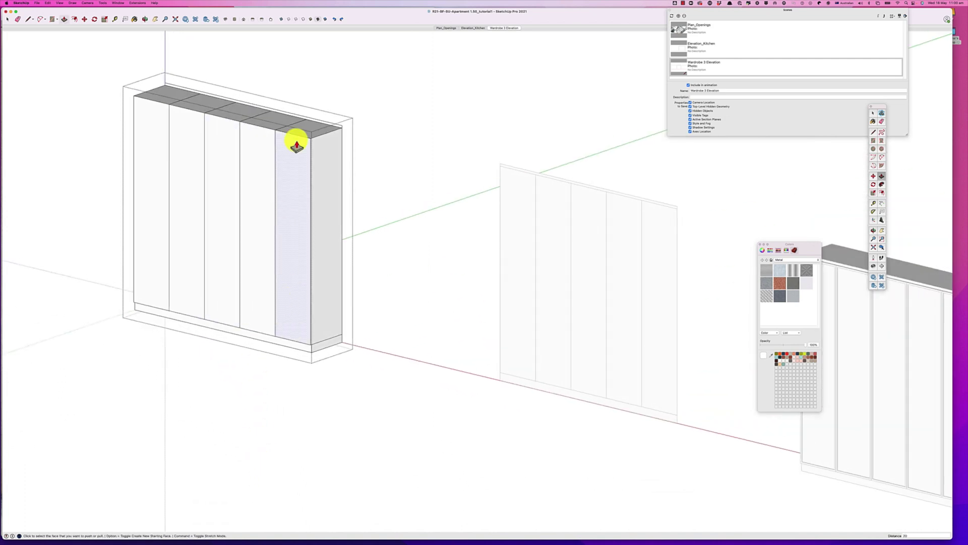
{"action": "left_click", "coordinate": [310, 123]}
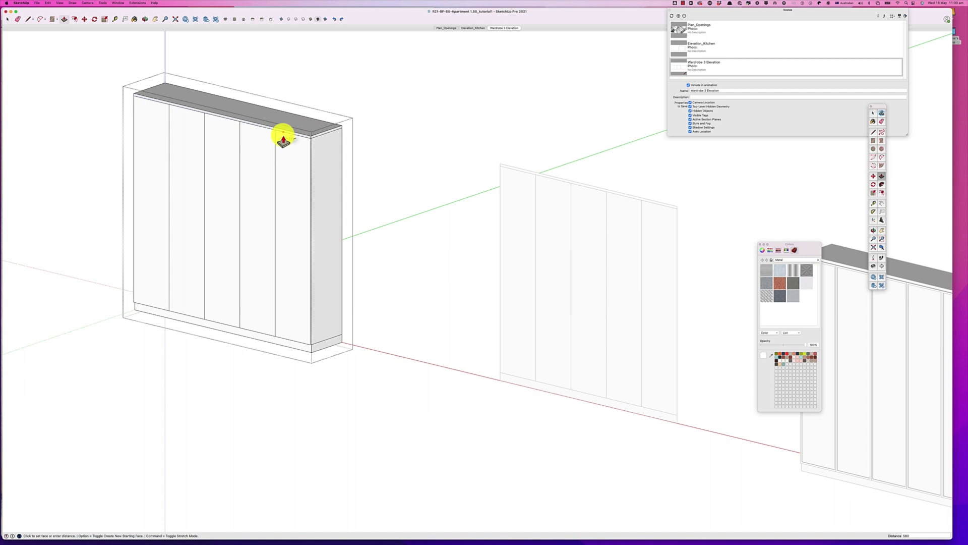
{"action": "left_click", "coordinate": [284, 138]}
{"action": "left_click", "coordinate": [284, 135]}
{"action": "type", "text": "60"}
{"action": "key", "text": "Return"}
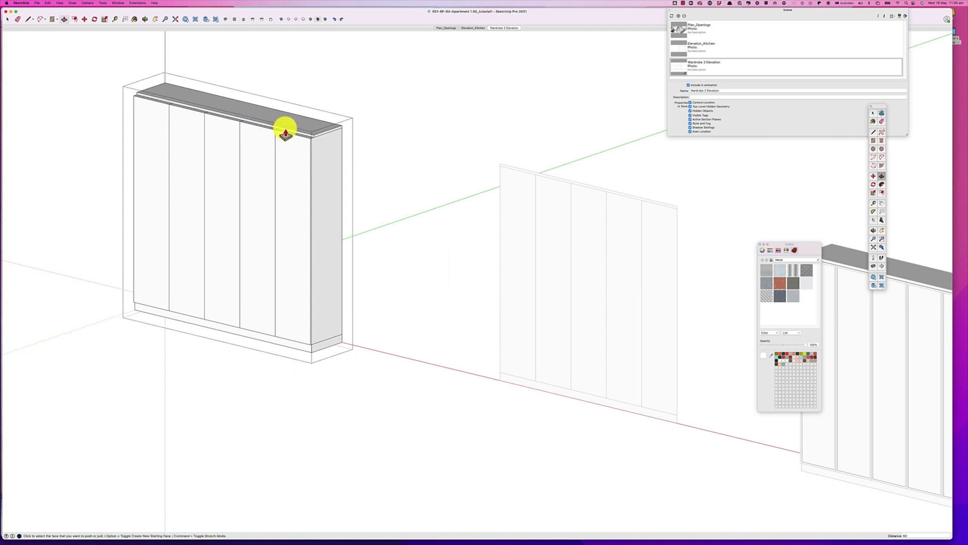
{"action": "left_click", "coordinate": [285, 134]}
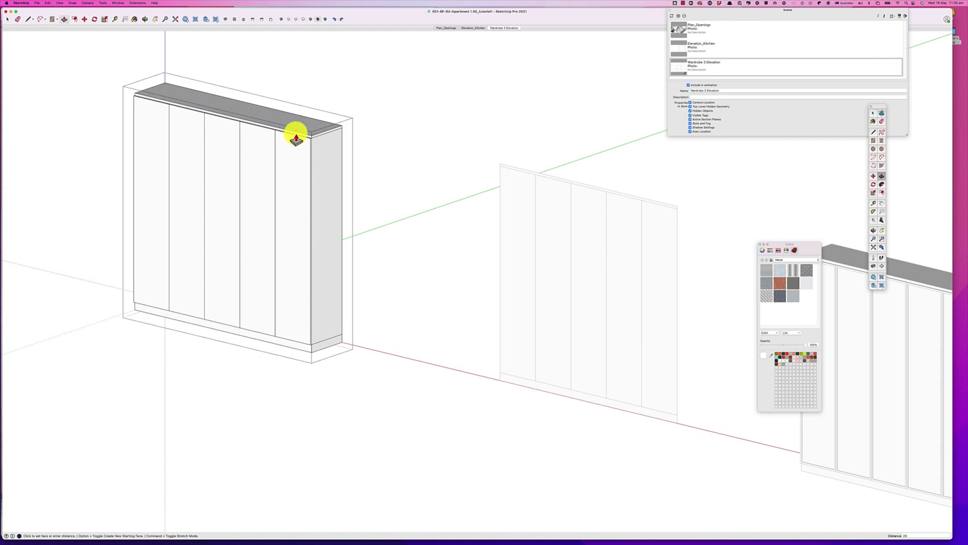
- Close the open back of the copied wardrobe with a rectangle drawn between its diagonally opposite corners
{"action": "middle_click_drag", "start_coordinate": [362, 226], "coordinate": [320, 277]}
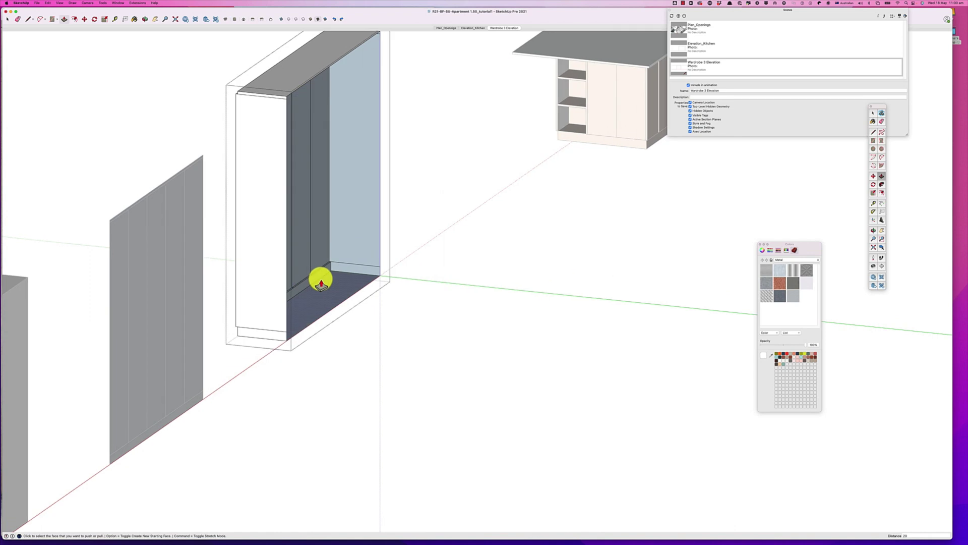
{"action": "scroll", "coordinate": [318, 156], "scroll_direction": "down", "scroll_amount": 3}
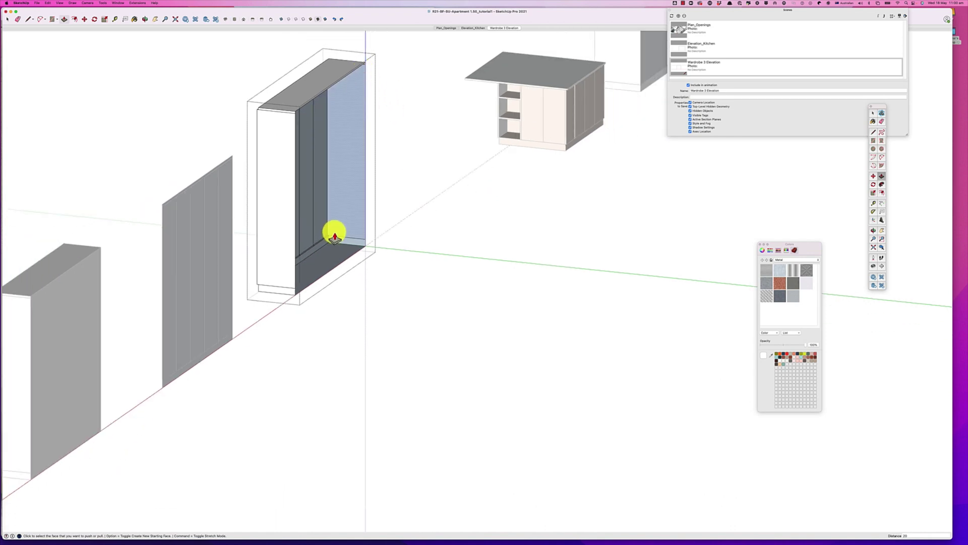
{"action": "key", "text": "r"}
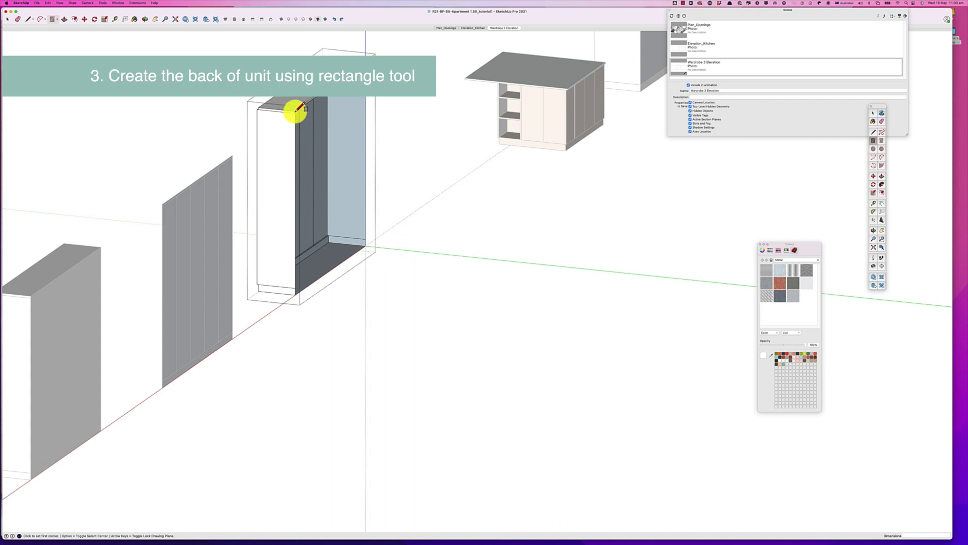
{"action": "left_click", "coordinate": [296, 111]}
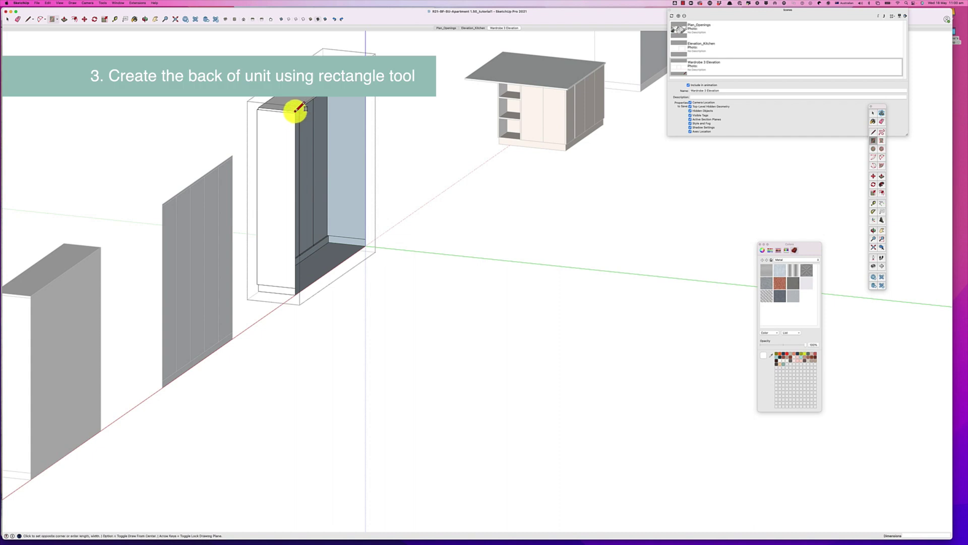
{"action": "left_click", "coordinate": [366, 246]}
{"action": "left_click", "coordinate": [347, 248]}
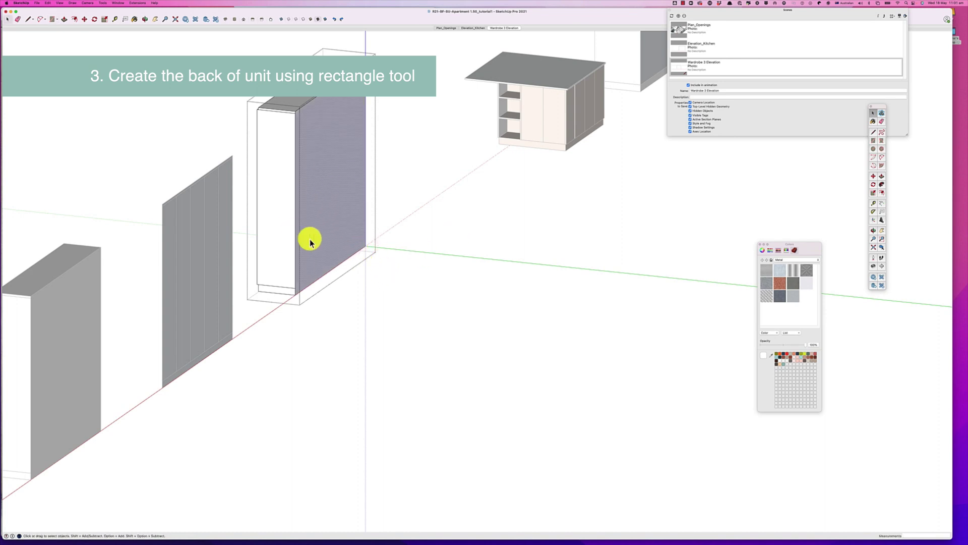
- Examine the wardrobe block from the front and bring up the wardrobe inspiration image in Preview for reference
{"action": "middle_click_drag", "start_coordinate": [300, 255], "coordinate": [568, 260]}
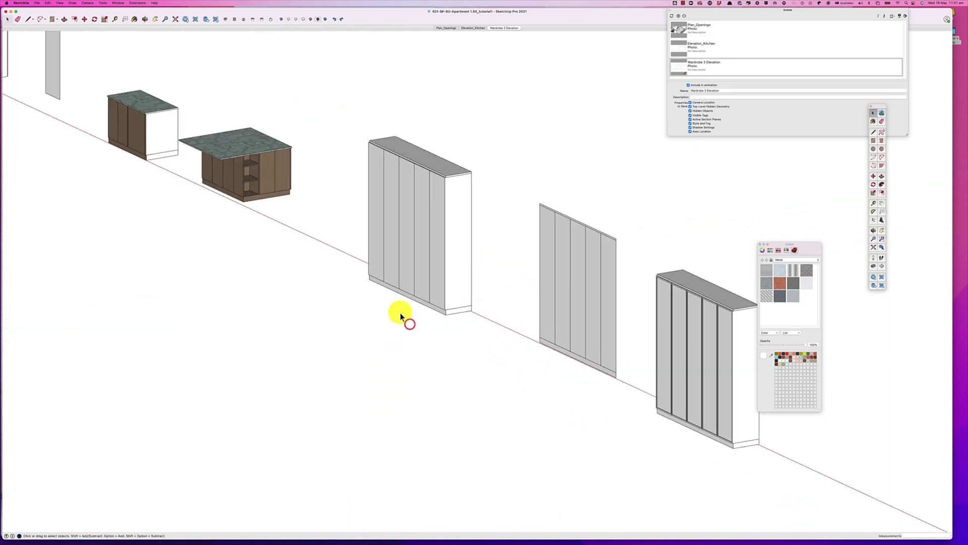
{"action": "key", "text": "o"}
{"action": "left_click_drag", "start_coordinate": [400, 308], "coordinate": [473, 308]}
{"action": "key", "text": "space"}
{"action": "scroll", "coordinate": [432, 285], "scroll_direction": "up", "scroll_amount": 5}
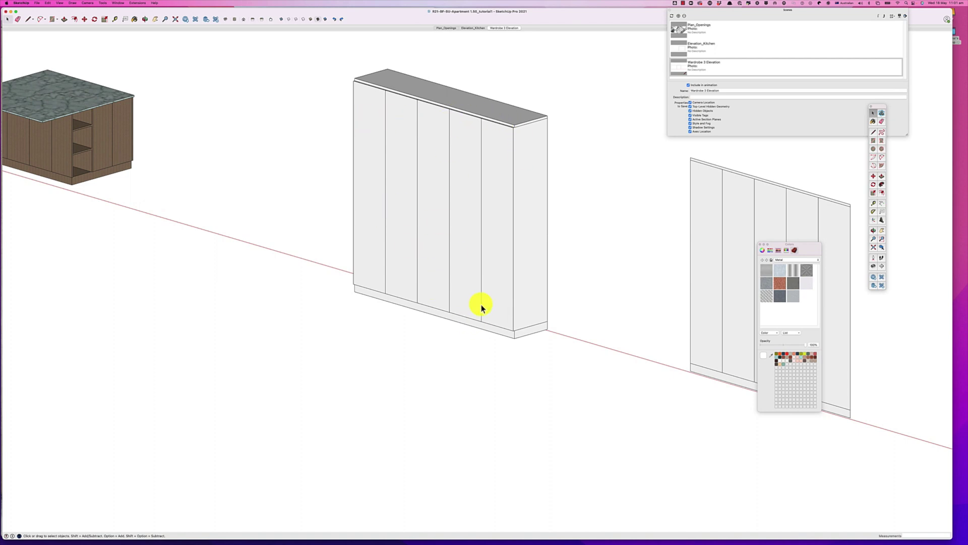
{"action": "left_click", "coordinate": [496, 289]}
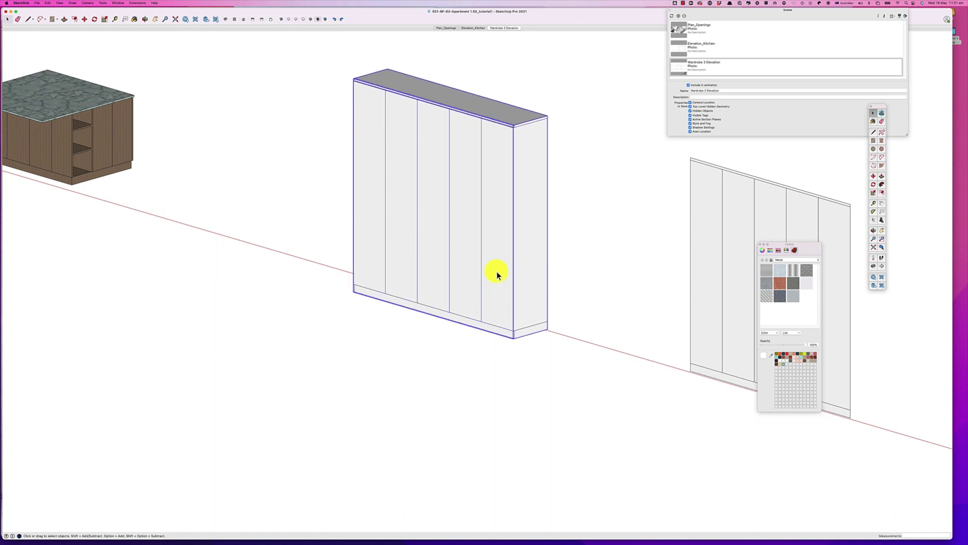
{"action": "scroll", "coordinate": [494, 275], "scroll_direction": "down", "scroll_amount": 5}
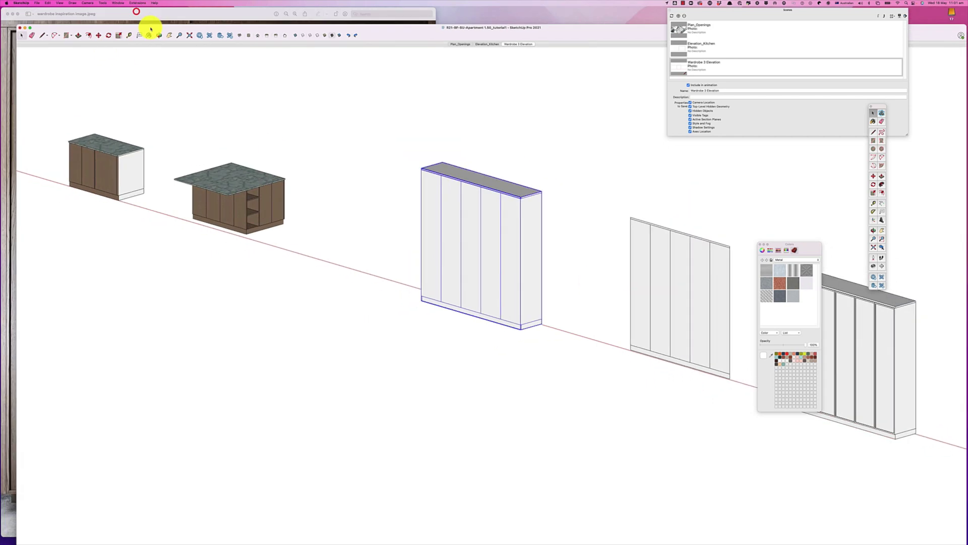
{"action": "left_click", "coordinate": [151, 15]}
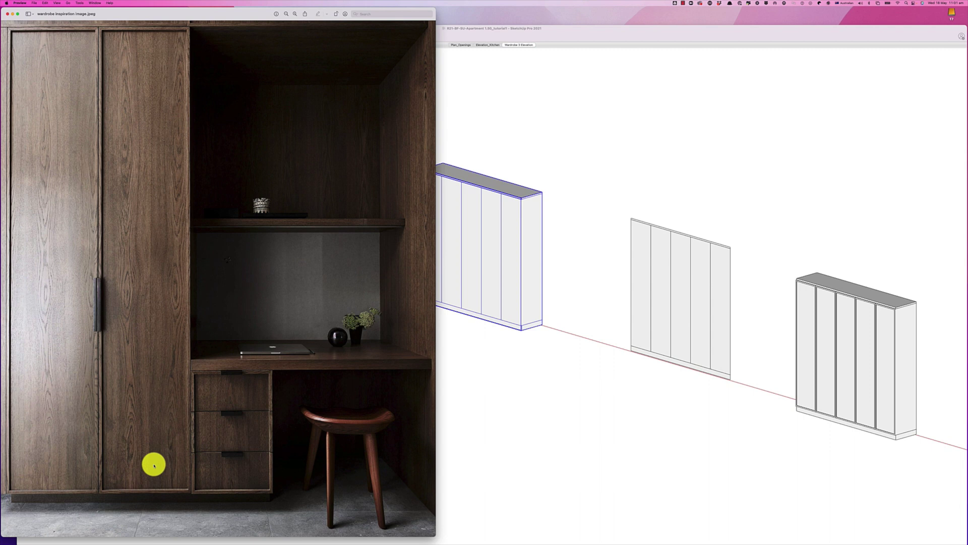
- Return to SketchUp, enter the wardrobe group and offset the outline of the door nearest the original elevation inward to form a narrow frame
{"action": "left_click", "coordinate": [501, 304]}
{"action": "double_click", "coordinate": [508, 292]}
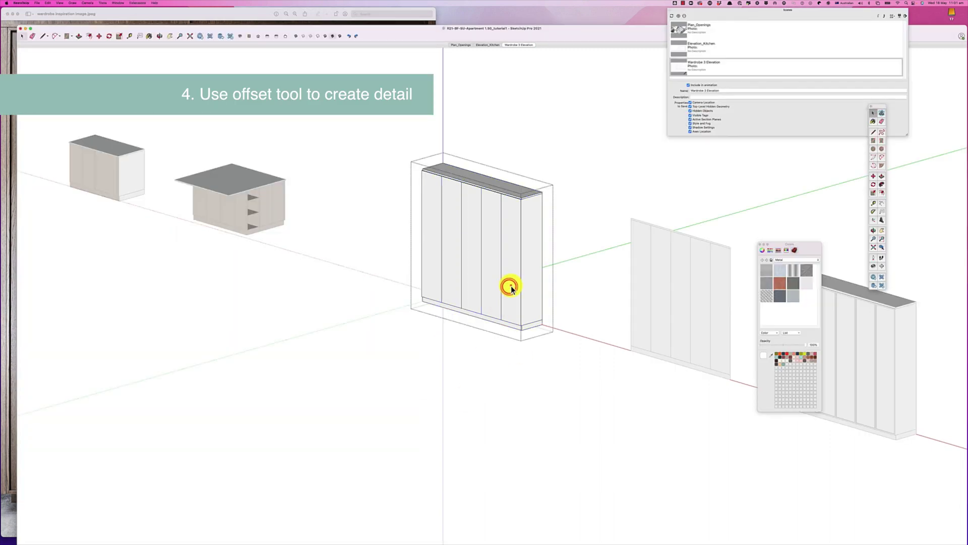
{"action": "left_click", "coordinate": [510, 287]}
{"action": "key", "text": "f"}
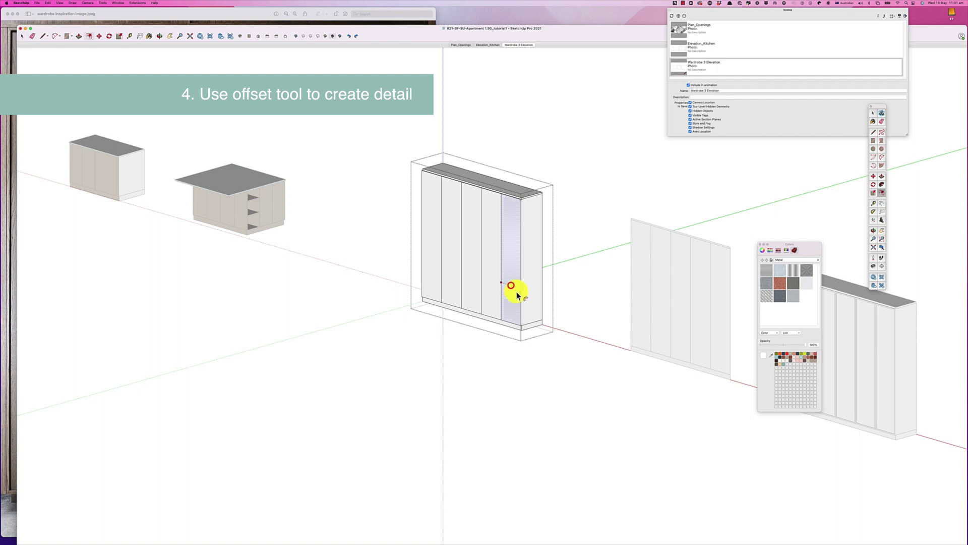
{"action": "right_click", "coordinate": [510, 276]}
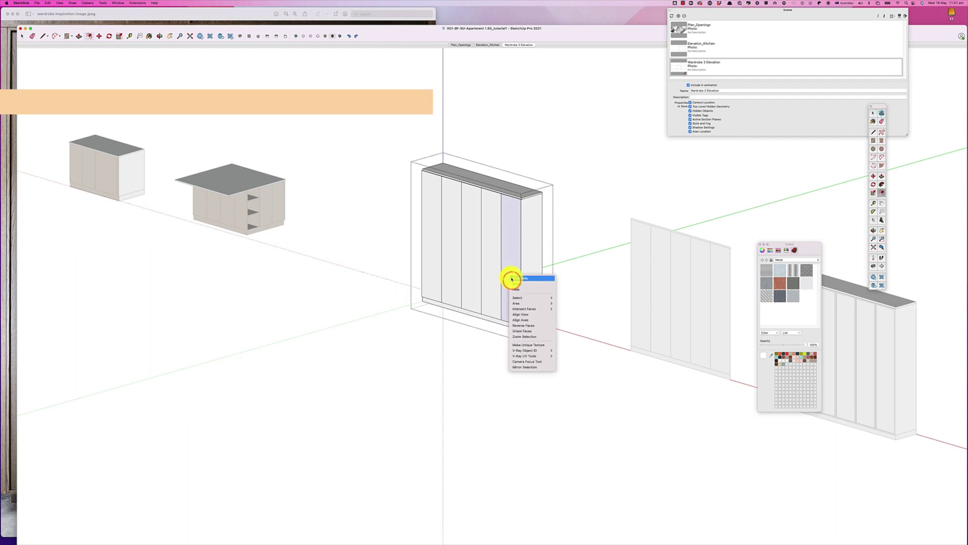
{"action": "left_click", "coordinate": [508, 264]}
{"action": "left_click", "coordinate": [510, 267]}
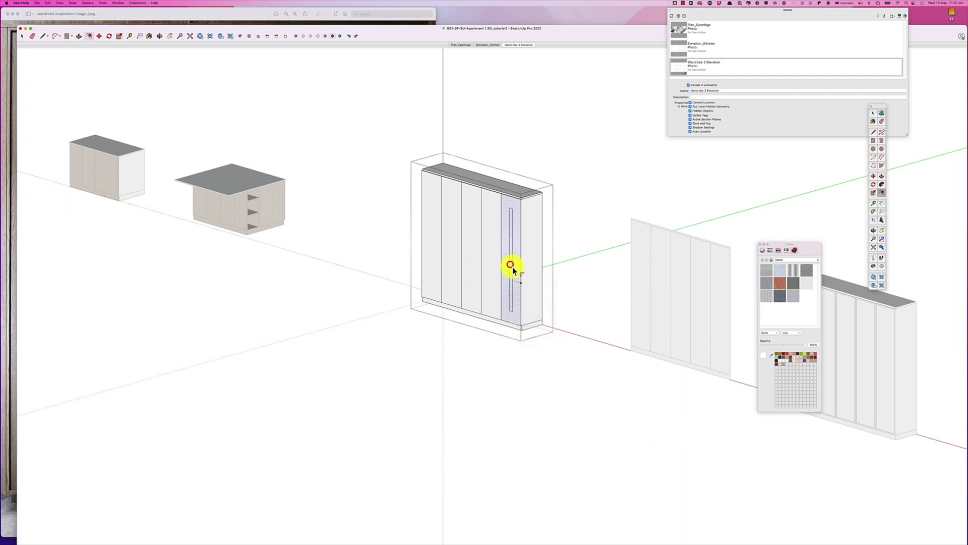
{"action": "left_click", "coordinate": [521, 280]}
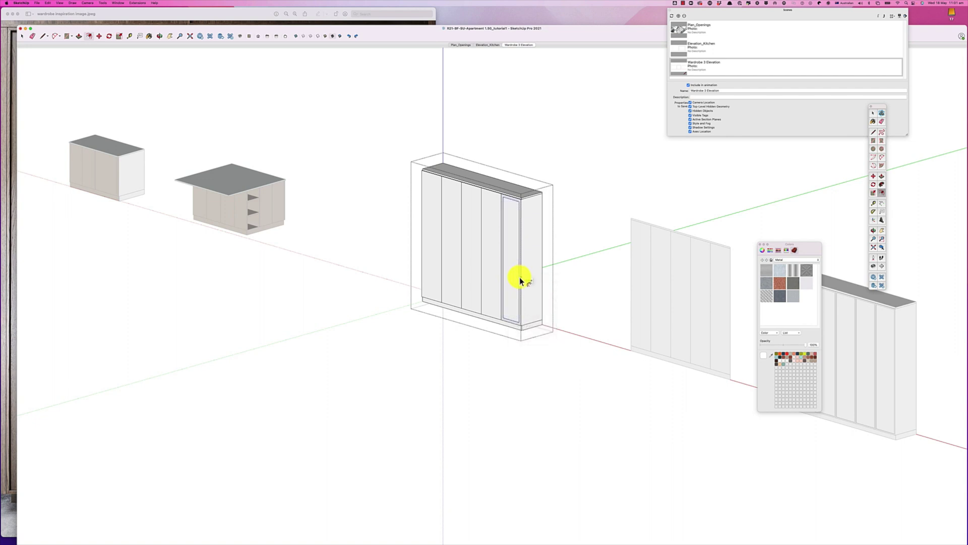
{"action": "key", "text": "super+z"}
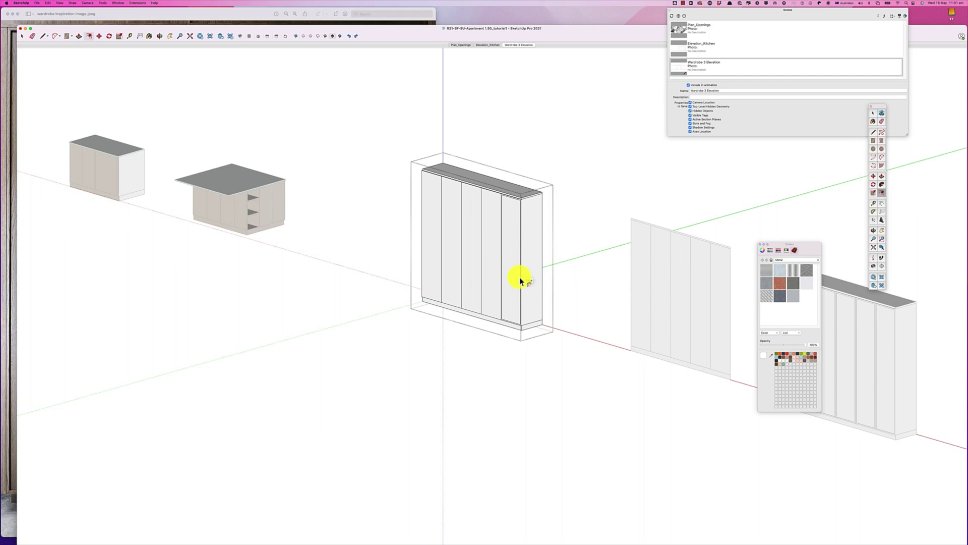
- Repeat the same inward offset on the four remaining door faces of the wardrobe
{"action": "left_click", "coordinate": [492, 262]}
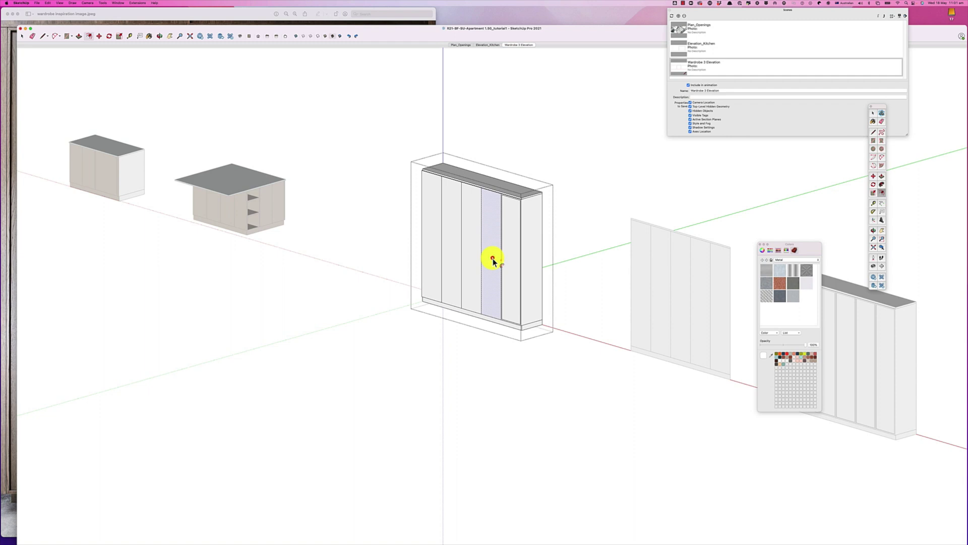
{"action": "left_click", "coordinate": [492, 258], "text": "shift"}
{"action": "left_click", "coordinate": [471, 257]}
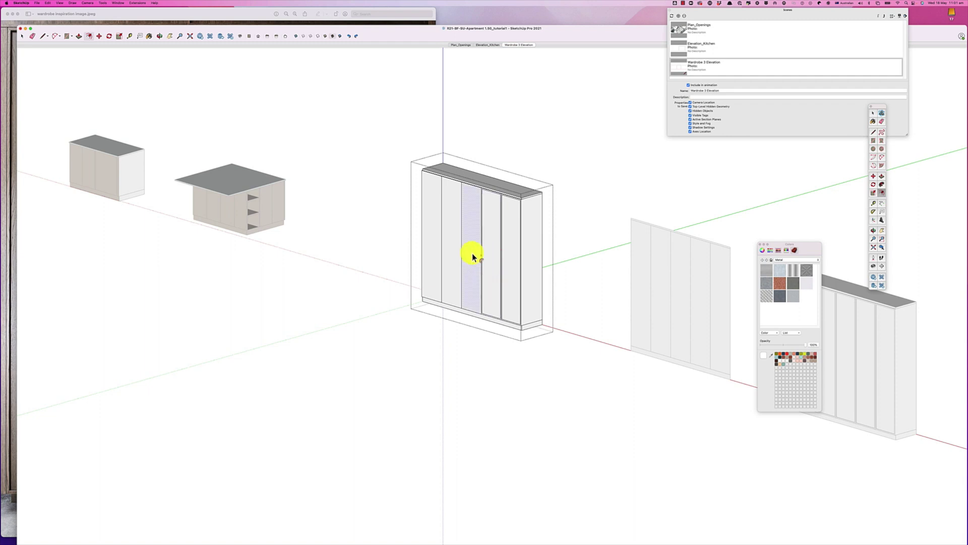
{"action": "left_click", "coordinate": [472, 254], "text": "shift"}
{"action": "left_click", "coordinate": [452, 241]}
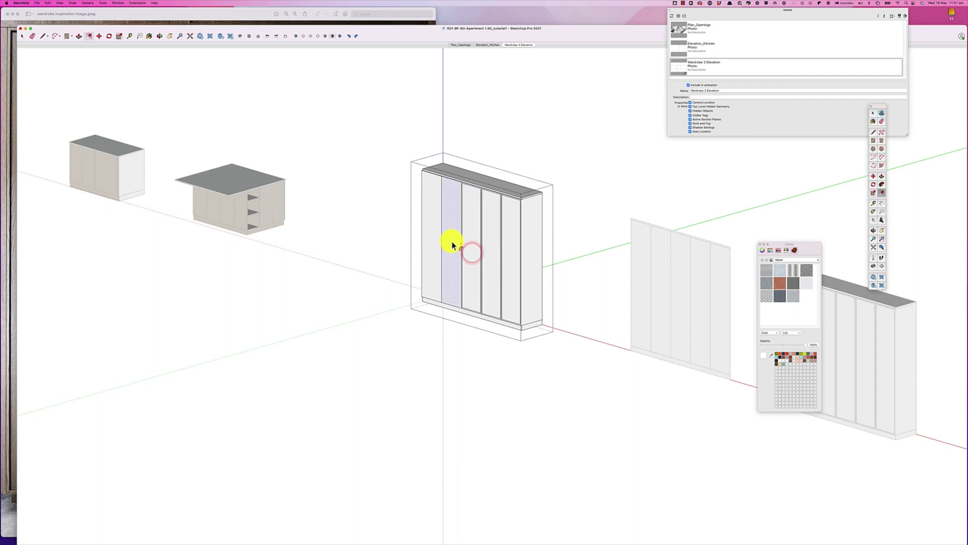
{"action": "left_click", "coordinate": [451, 241], "text": "shift"}
{"action": "left_click", "coordinate": [434, 240]}
{"action": "left_click", "coordinate": [434, 241], "text": "shift"}
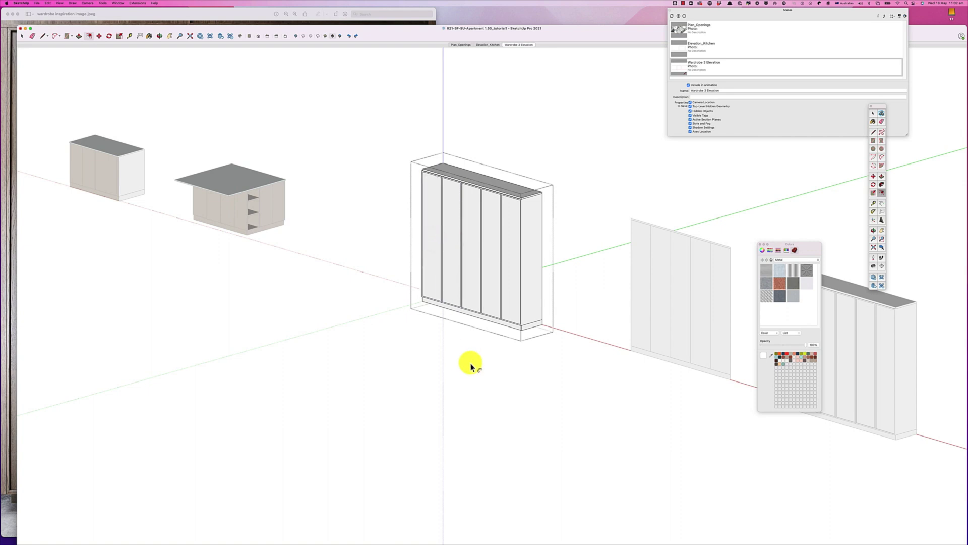
- Push the end door's inner panel slightly back from its frame with Push/Pull and repeat the same depth on the other doors
{"action": "key", "text": "space"}
{"action": "left_click", "coordinate": [506, 298]}
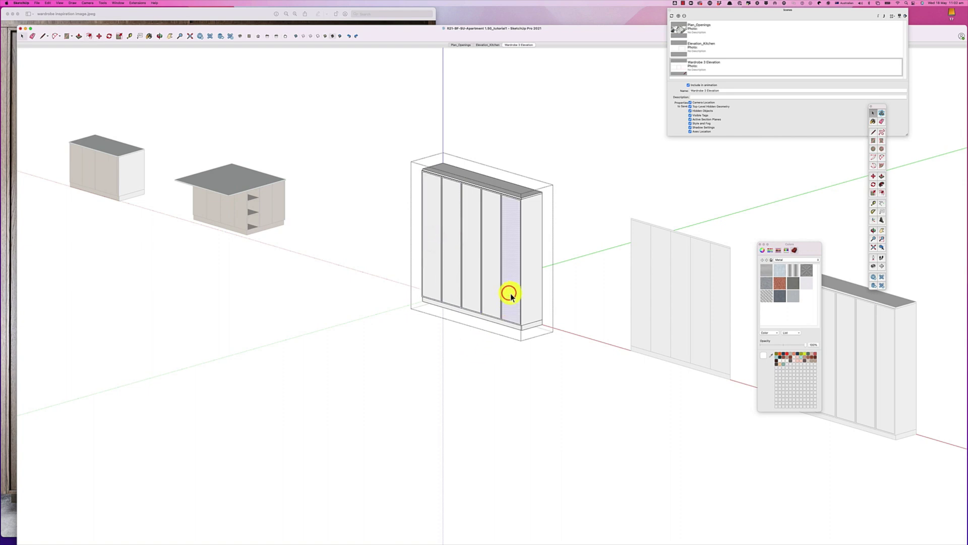
{"action": "scroll", "coordinate": [508, 298], "scroll_direction": "up", "scroll_amount": 3}
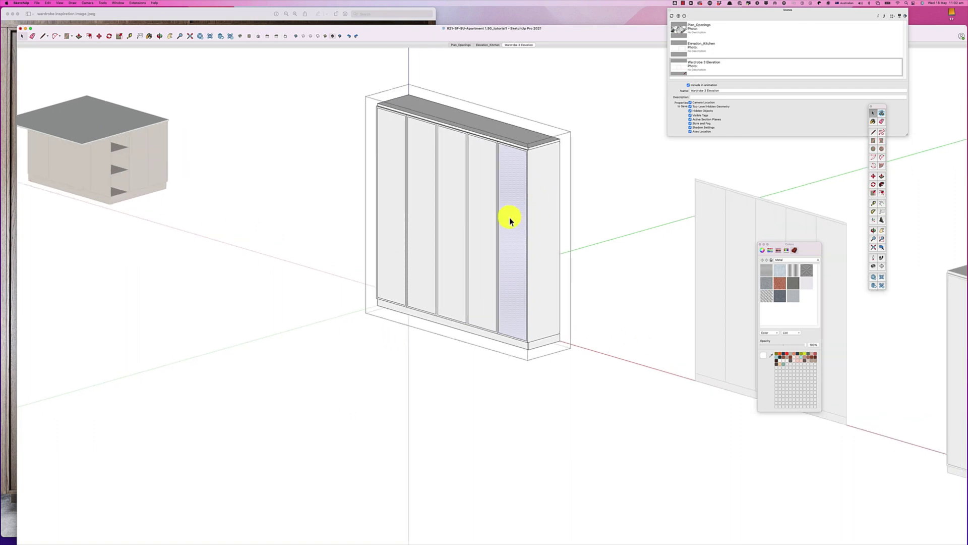
{"action": "key", "text": "p"}
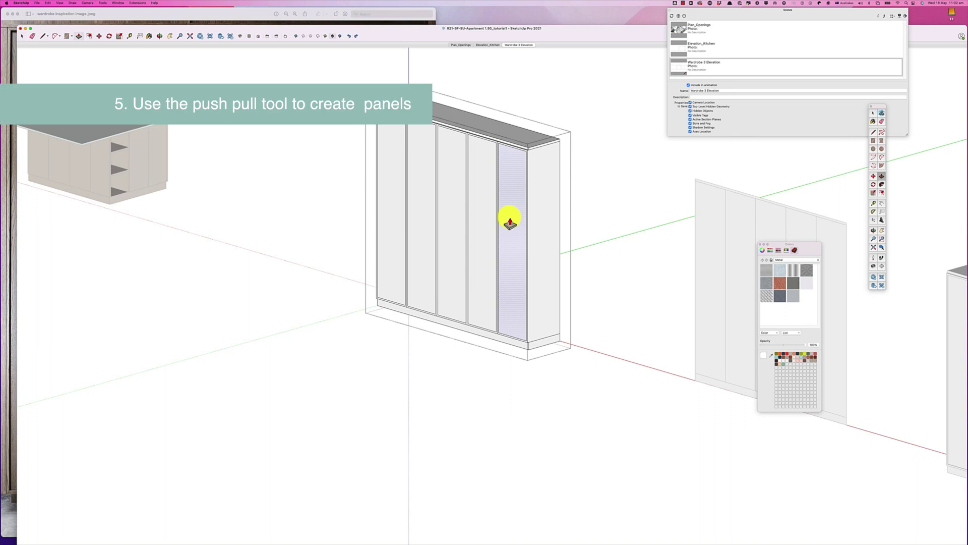
{"action": "left_click", "coordinate": [510, 222]}
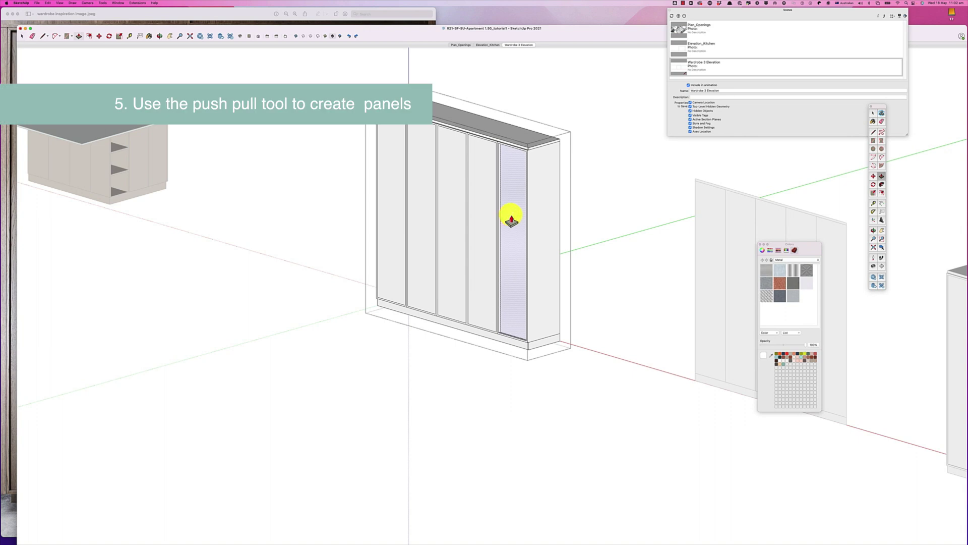
{"action": "left_click", "coordinate": [510, 221]}
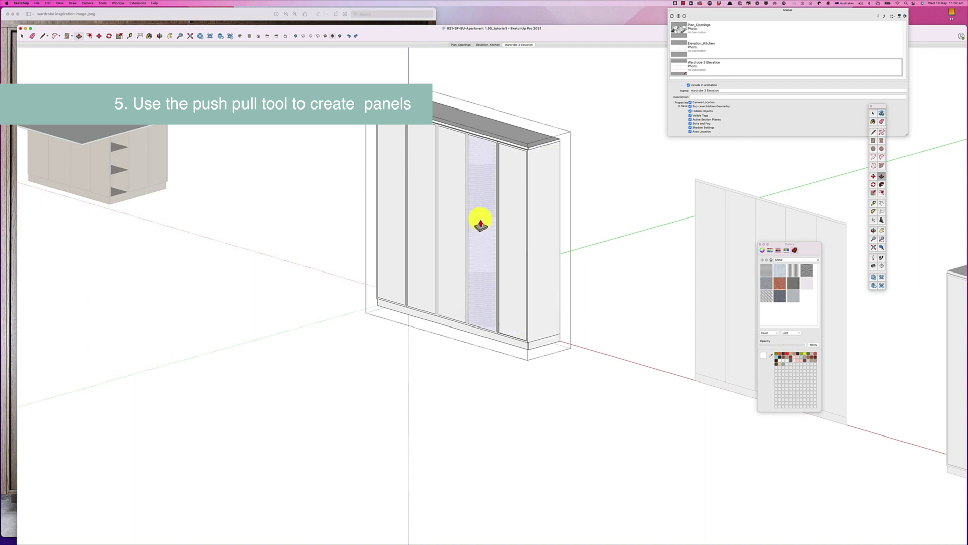
{"action": "double_click", "coordinate": [480, 220]}
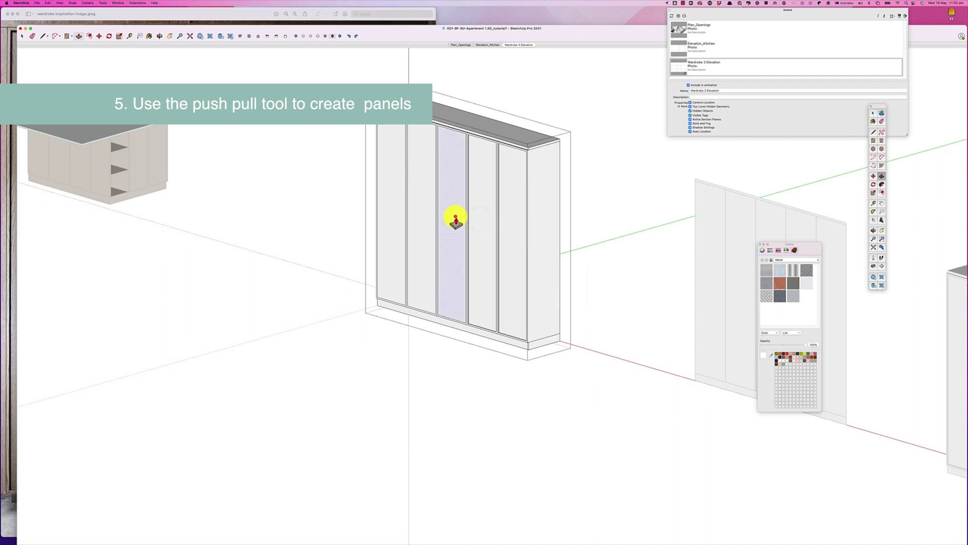
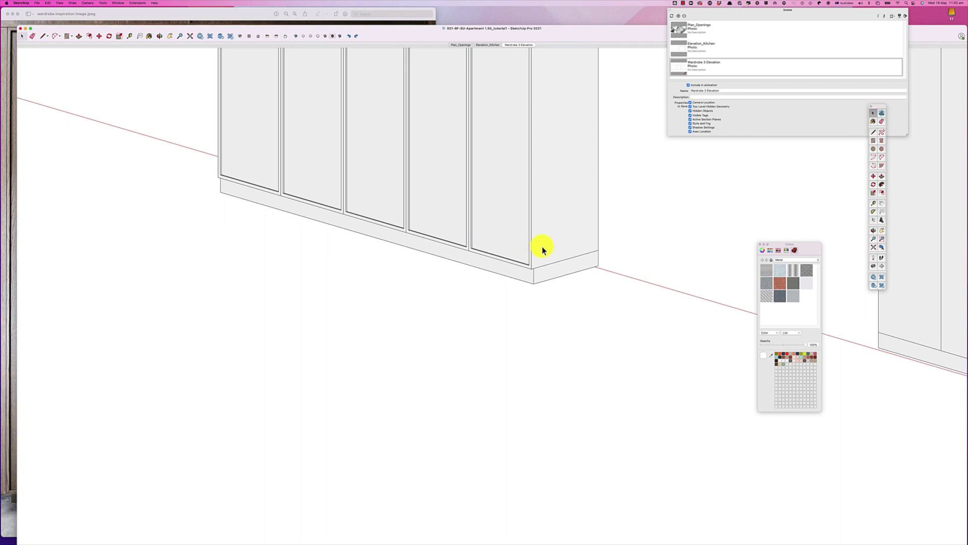
- Examine the recessed panels and door joints up close and compare them with the wardrobe inspiration image in Preview
{"action": "scroll", "coordinate": [546, 257], "scroll_direction": "down", "scroll_amount": 5}
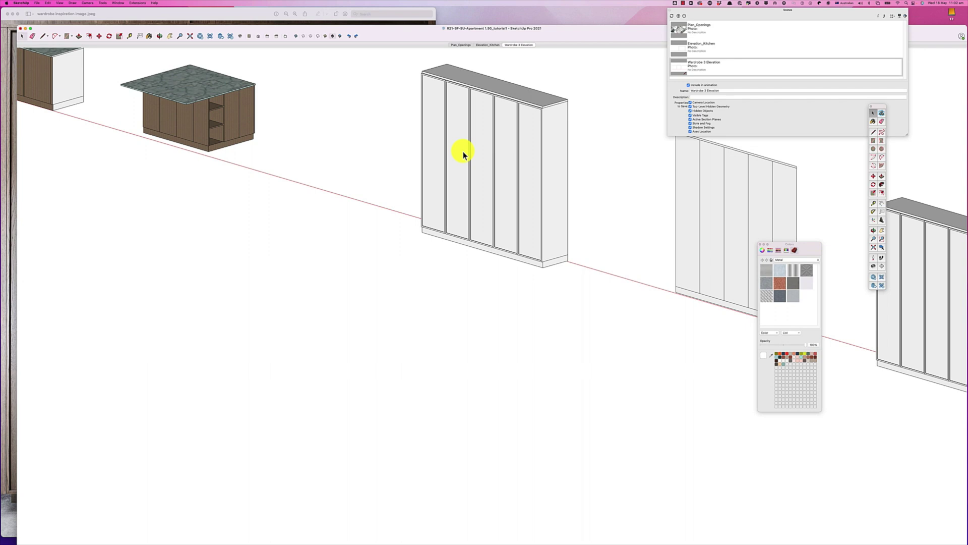
{"action": "right_click", "coordinate": [574, 160]}
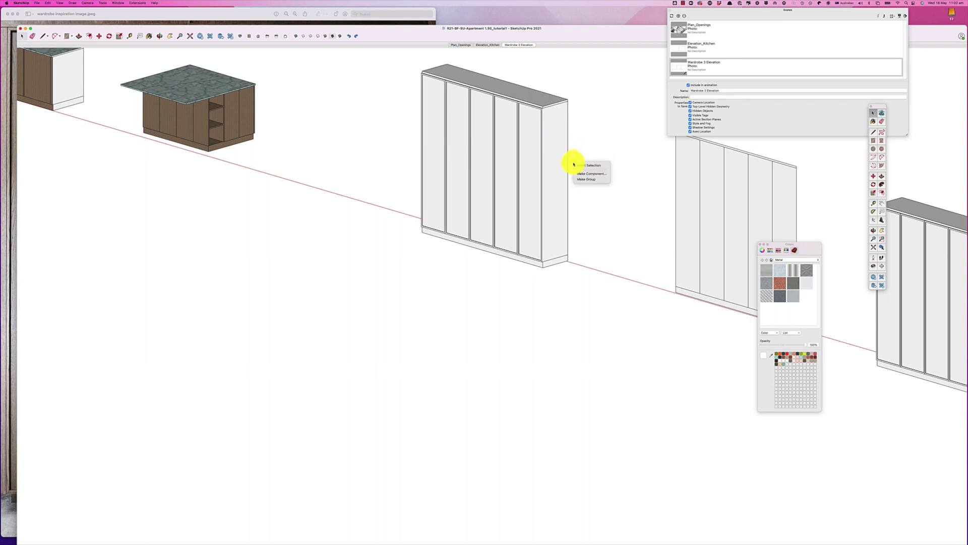
{"action": "left_click", "coordinate": [595, 134]}
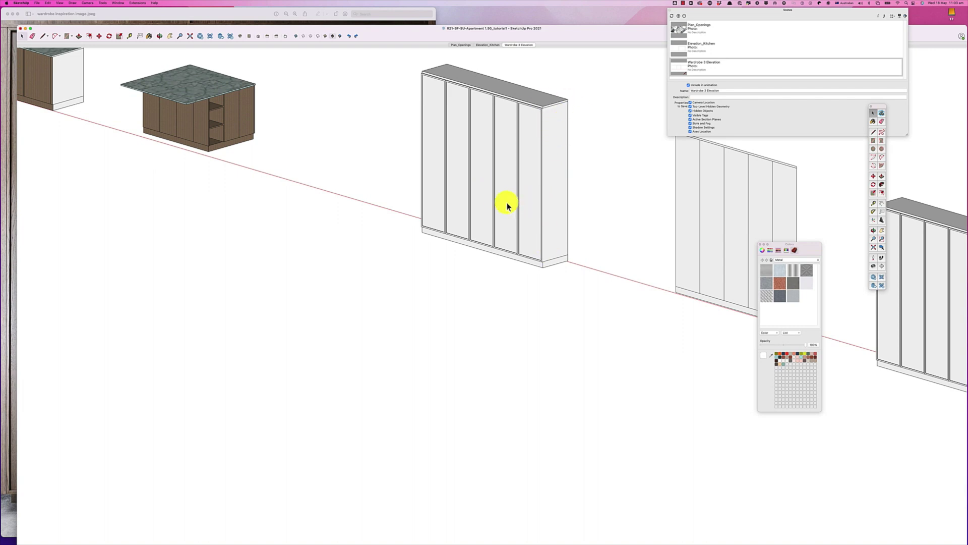
{"action": "scroll", "coordinate": [499, 209], "scroll_direction": "up", "scroll_amount": 5}
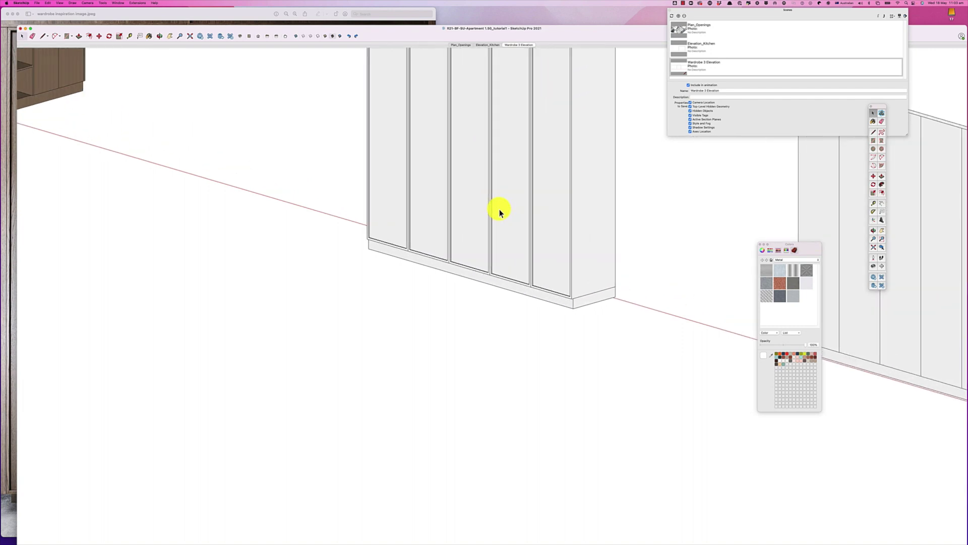
{"action": "scroll", "coordinate": [523, 278], "scroll_direction": "up", "scroll_amount": 6}
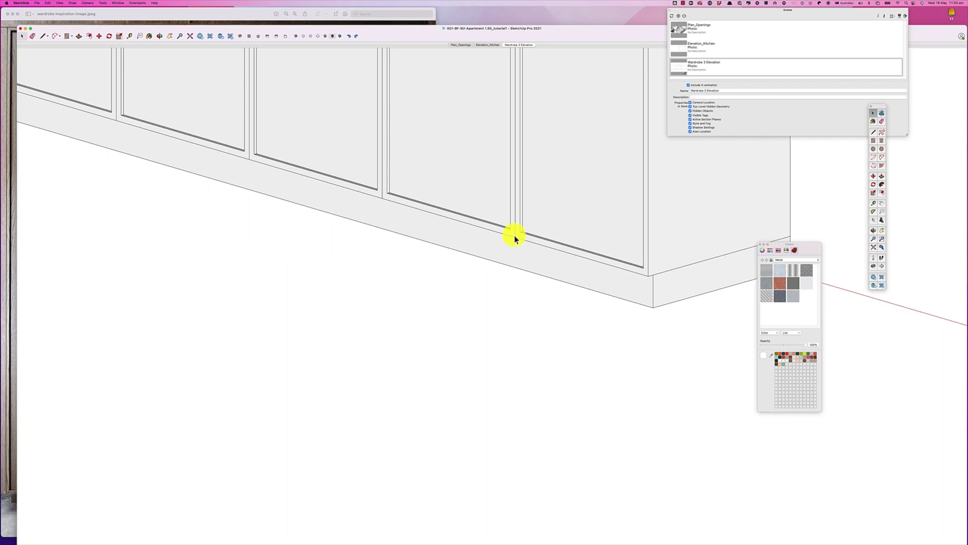
{"action": "left_click", "coordinate": [411, 16]}
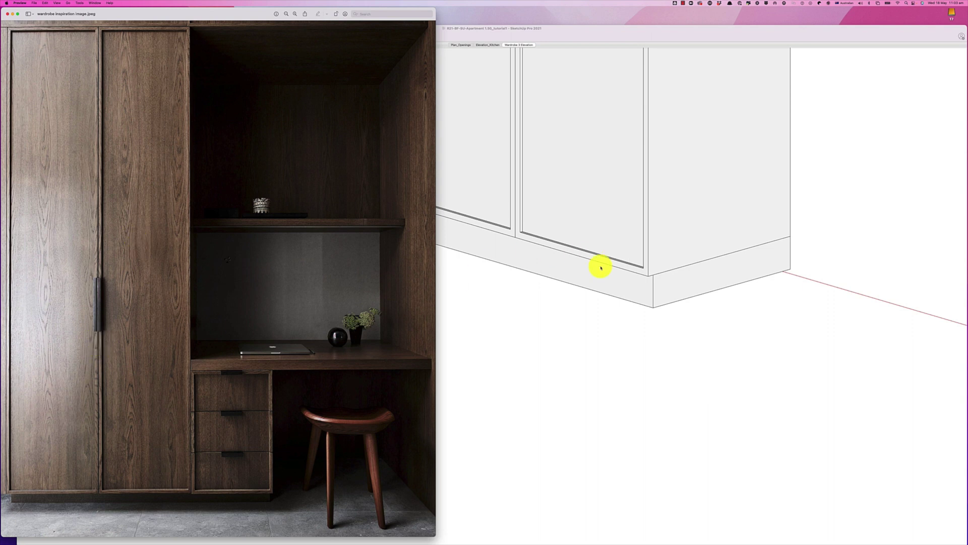
- Return to SketchUp and copy the vertical joint line between the two doors nearest the exposed side panel slightly to each side
{"action": "left_click", "coordinate": [578, 293]}
{"action": "scroll", "coordinate": [509, 242], "scroll_direction": "up", "scroll_amount": 2}
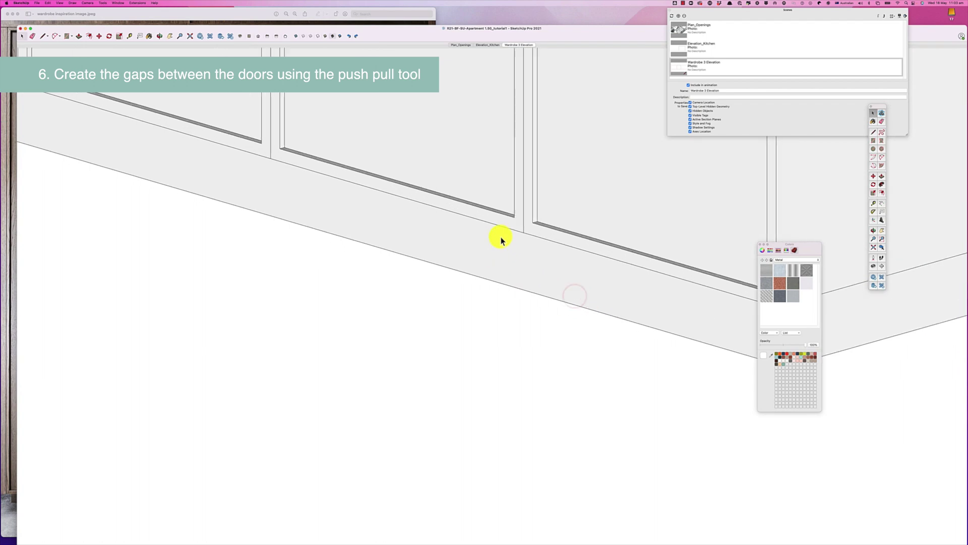
{"action": "scroll", "coordinate": [500, 238], "scroll_direction": "down", "scroll_amount": 1}
{"action": "scroll", "coordinate": [501, 239], "scroll_direction": "down", "scroll_amount": 2}
{"action": "scroll", "coordinate": [509, 242], "scroll_direction": "up", "scroll_amount": 4}
{"action": "key", "text": "p"}
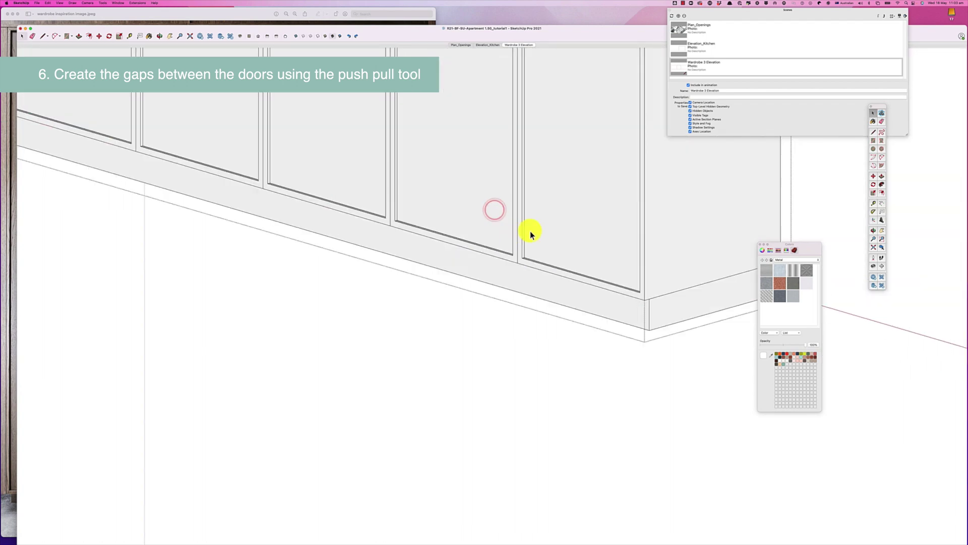
{"action": "double_click", "coordinate": [518, 244]}
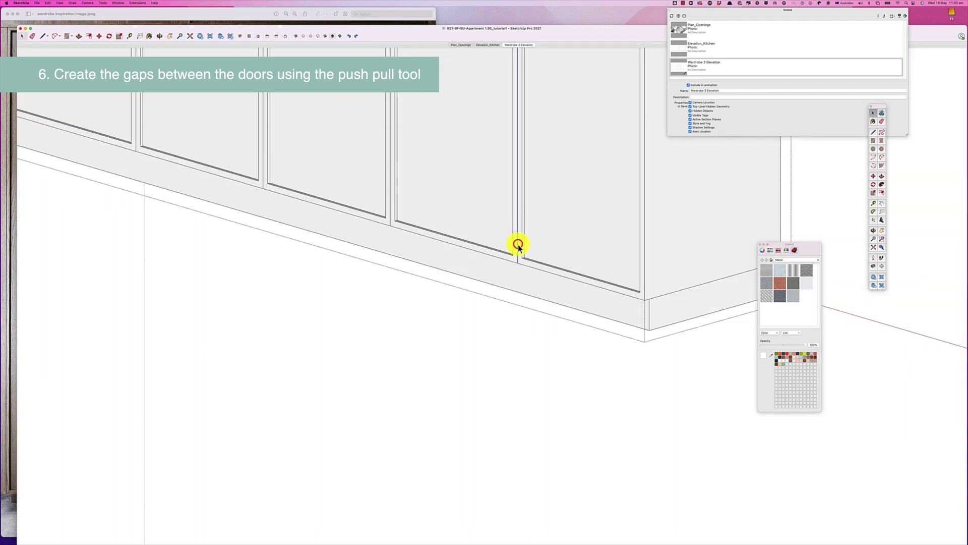
{"action": "scroll", "coordinate": [522, 277], "scroll_direction": "up", "scroll_amount": 2}
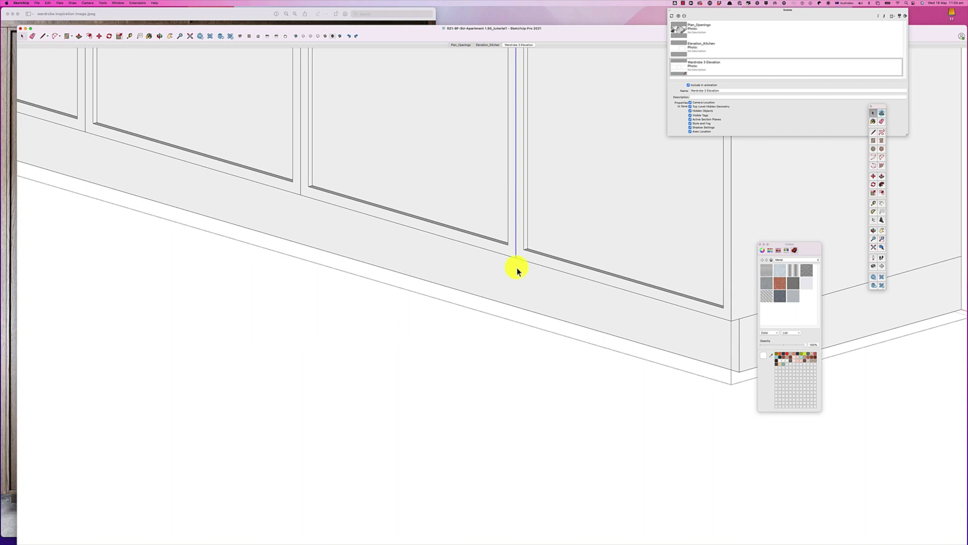
{"action": "key", "text": "m"}
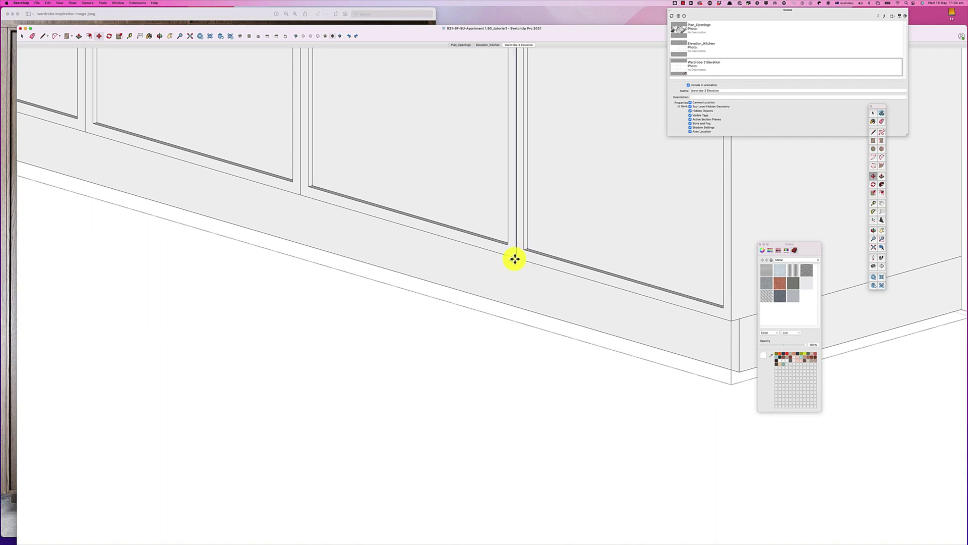
{"action": "scroll", "coordinate": [523, 260], "scroll_direction": "up", "scroll_amount": 5}
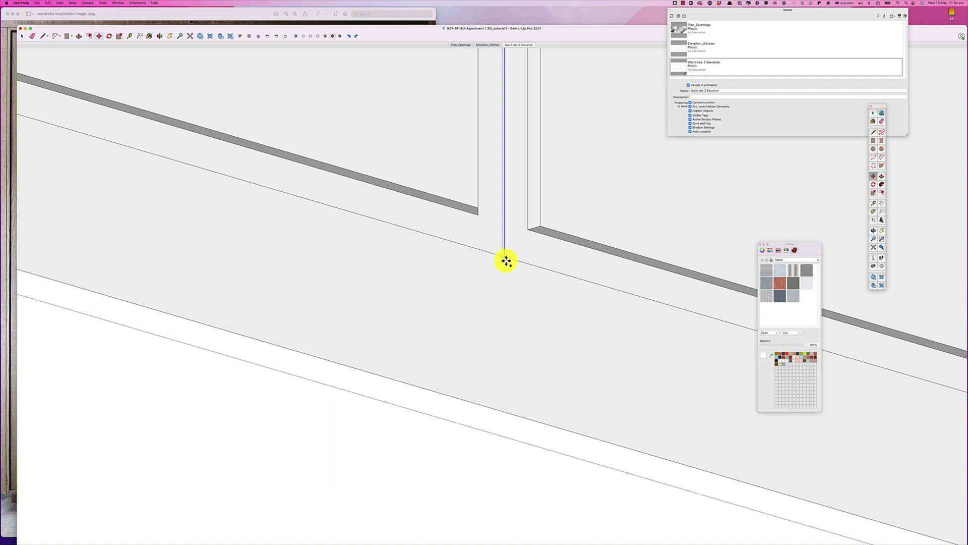
{"action": "left_click_drag", "start_coordinate": [506, 260], "coordinate": [497, 255]}
{"action": "key", "text": "super+z"}
{"action": "key", "text": "space"}
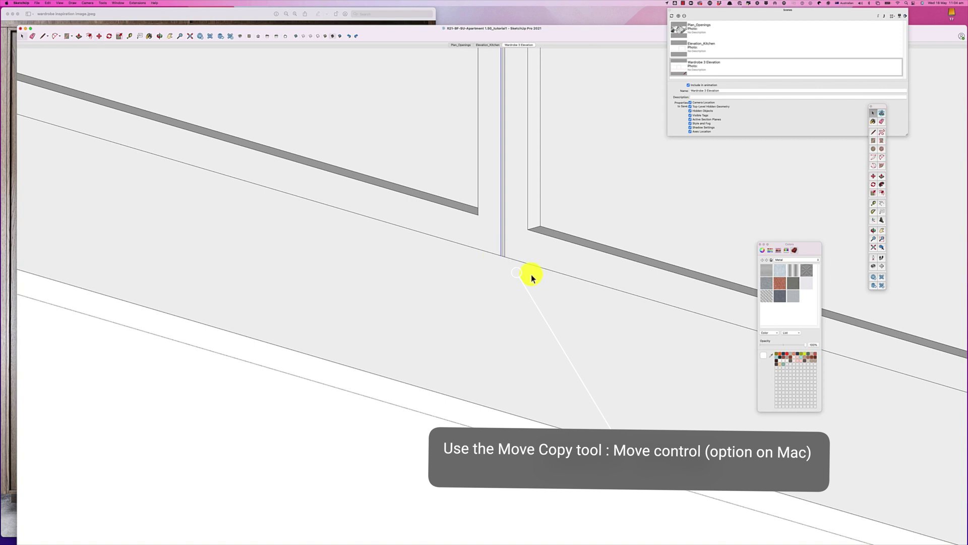
- Delete the original joint line between its two copies and push the resulting narrow strip inward with Push/Pull
{"action": "left_click", "coordinate": [504, 253]}
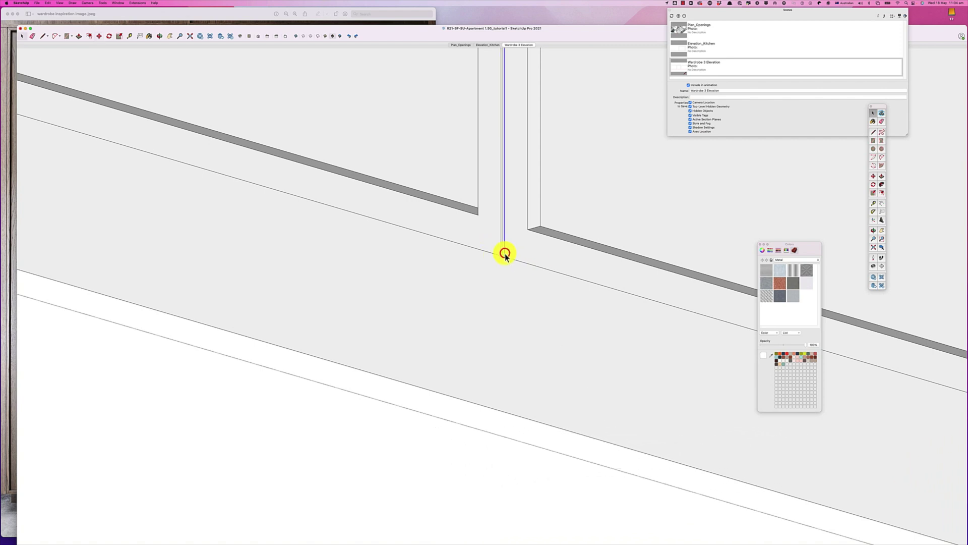
{"action": "left_click", "coordinate": [503, 255]}
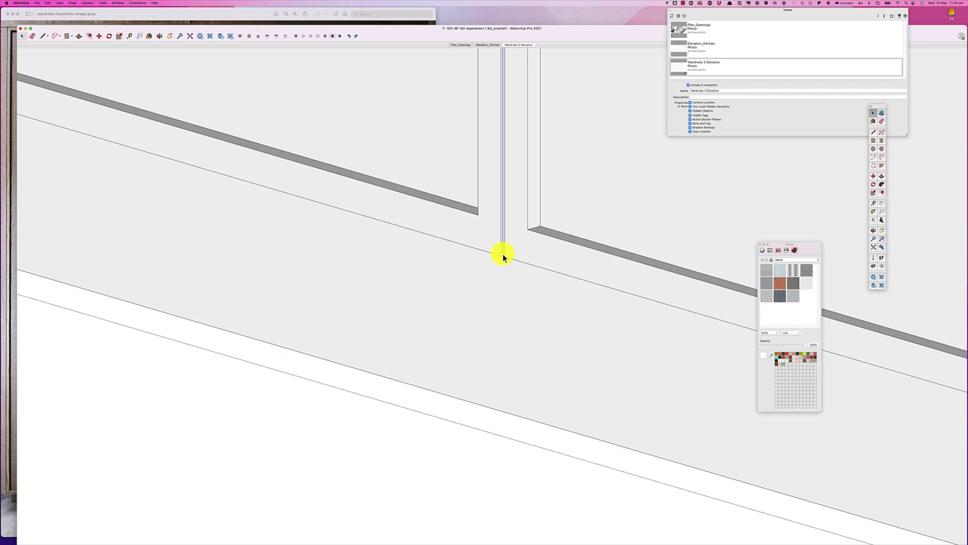
{"action": "left_click", "coordinate": [503, 256]}
{"action": "left_click", "coordinate": [503, 255]}
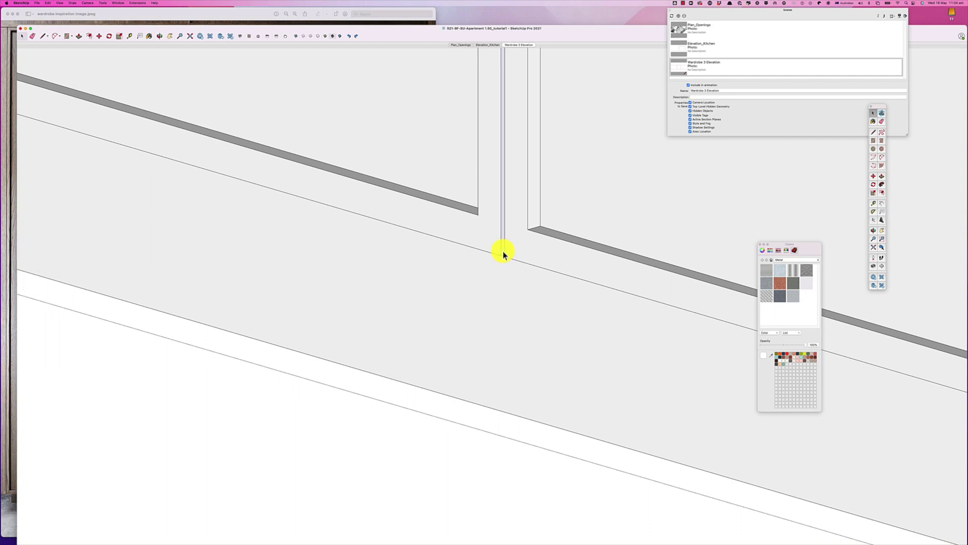
{"action": "key", "text": "p"}
{"action": "left_click", "coordinate": [503, 255]}
{"action": "left_click", "coordinate": [514, 241]}
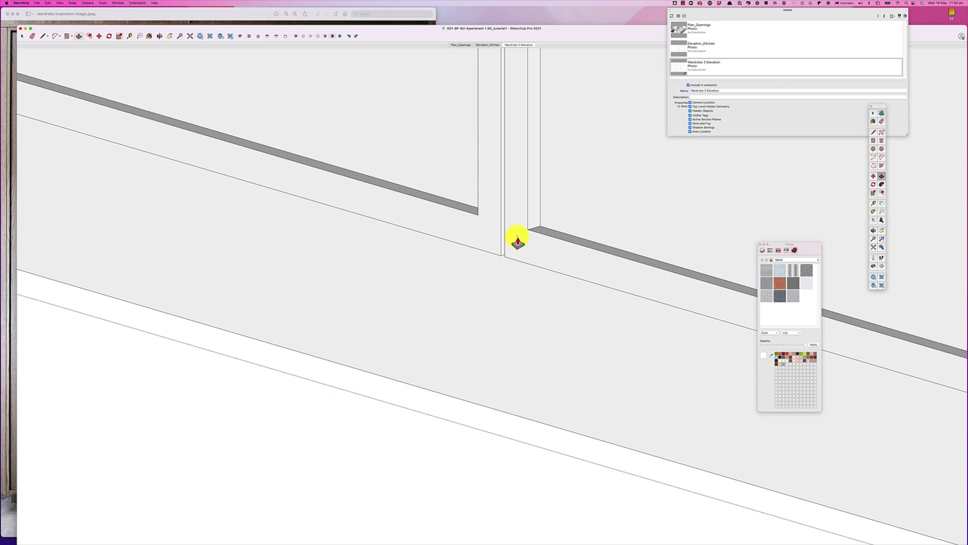
{"action": "key", "text": "space"}
- Select the three remaining vertical door joint lines together and copy them slightly to each side
{"action": "scroll", "coordinate": [506, 251], "scroll_direction": "down", "scroll_amount": 5}
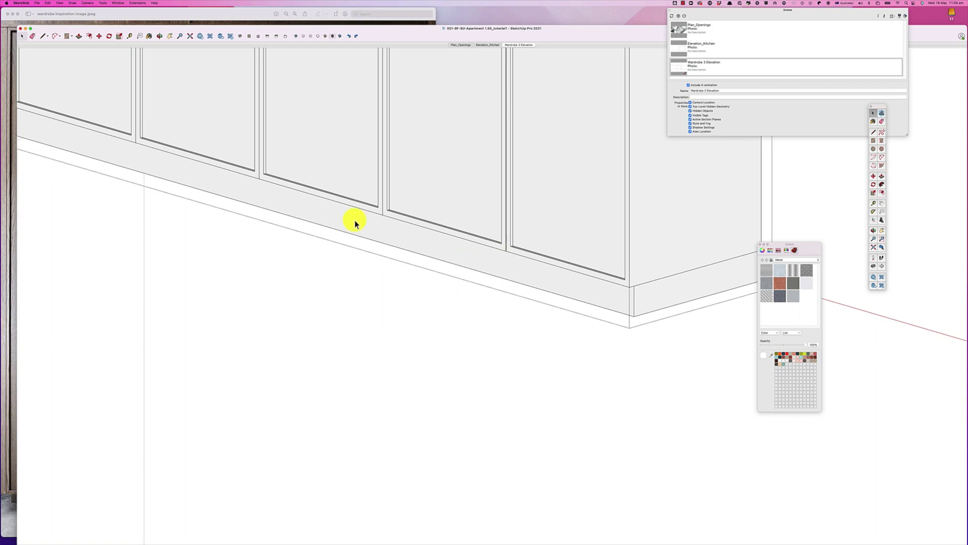
{"action": "scroll", "coordinate": [374, 213], "scroll_direction": "up", "scroll_amount": 3}
{"action": "scroll", "coordinate": [377, 215], "scroll_direction": "down", "scroll_amount": 5}
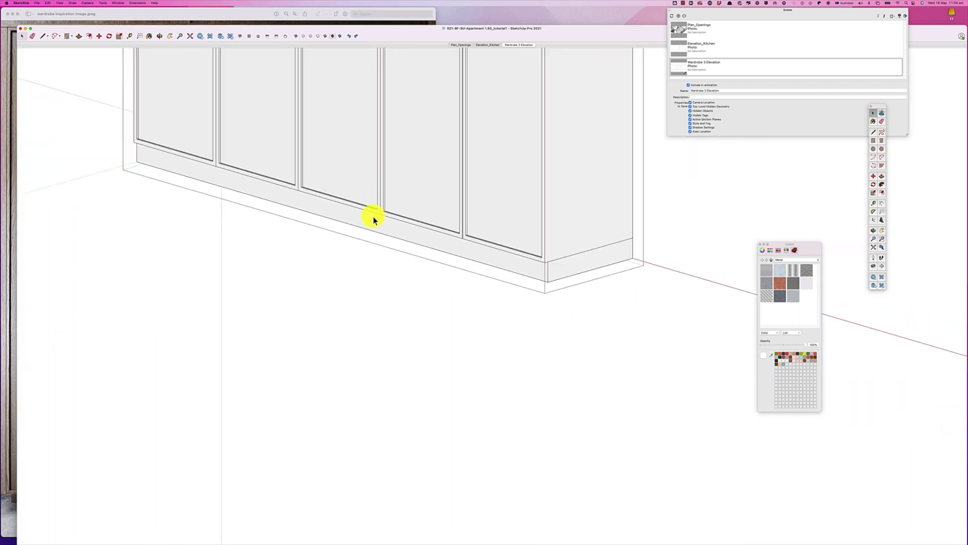
{"action": "left_click", "coordinate": [381, 208]}
{"action": "left_click", "coordinate": [297, 191]}
{"action": "left_click", "coordinate": [215, 162]}
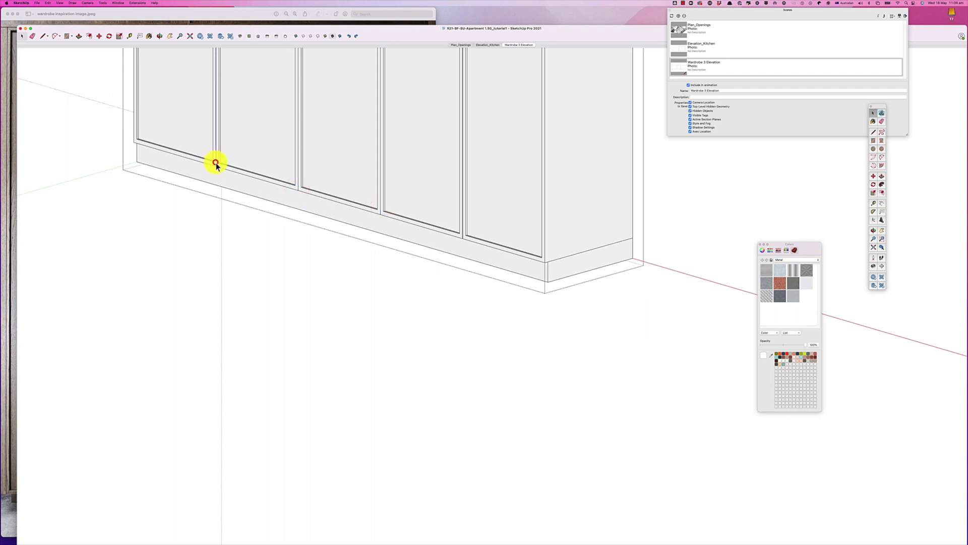
{"action": "left_click", "coordinate": [381, 212]}
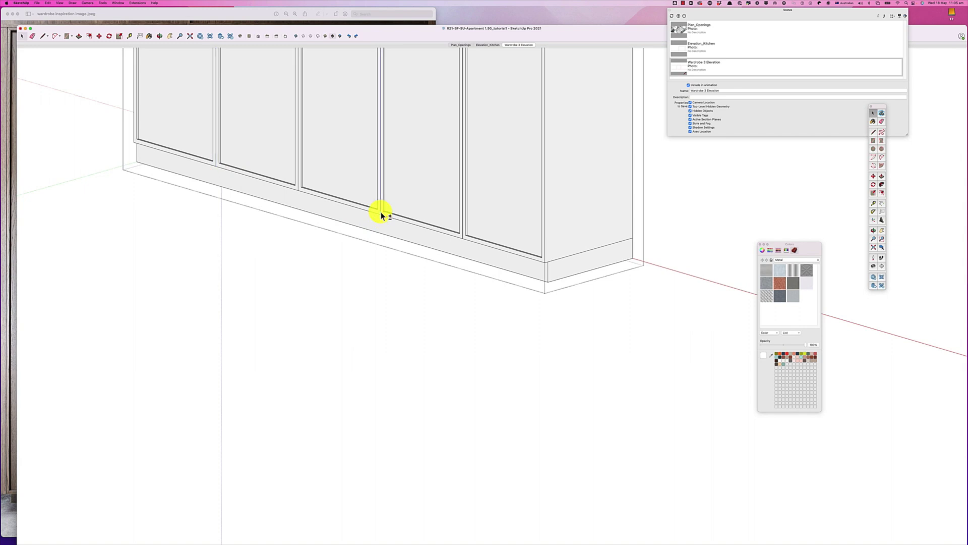
{"action": "left_click", "coordinate": [298, 185]}
{"action": "left_click", "coordinate": [216, 158], "text": "shift"}
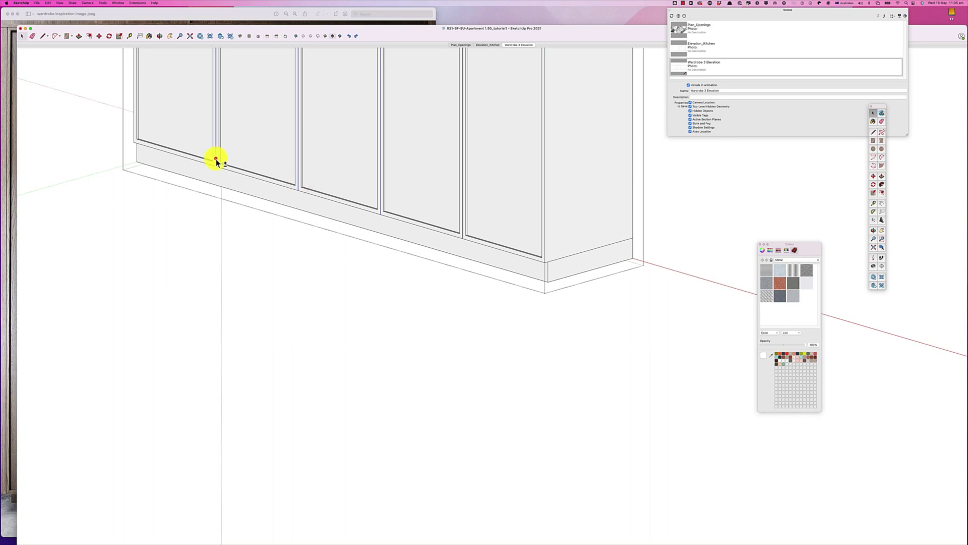
{"action": "scroll", "coordinate": [383, 228], "scroll_direction": "up", "scroll_amount": 3}
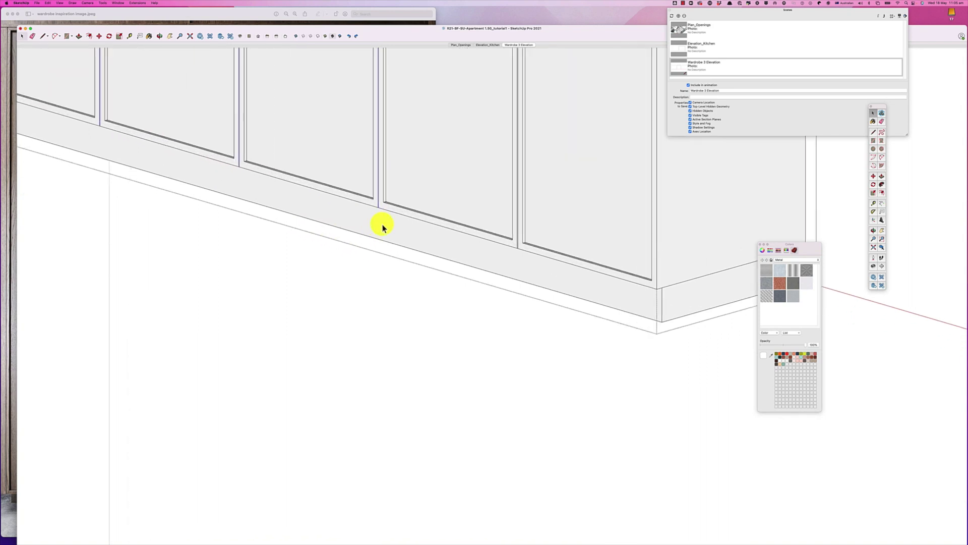
{"action": "key", "text": "m"}
{"action": "left_click", "coordinate": [377, 208]}
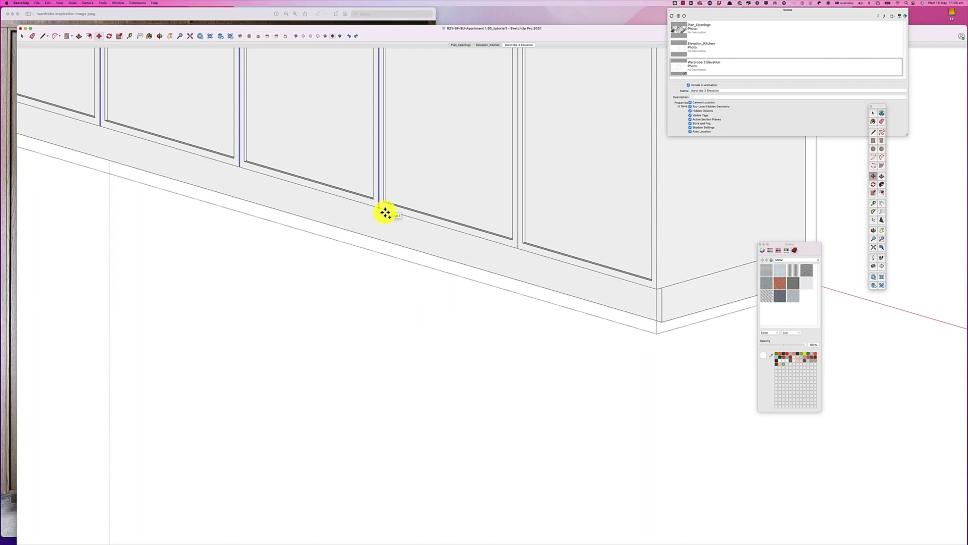
{"action": "left_click", "coordinate": [385, 213]}
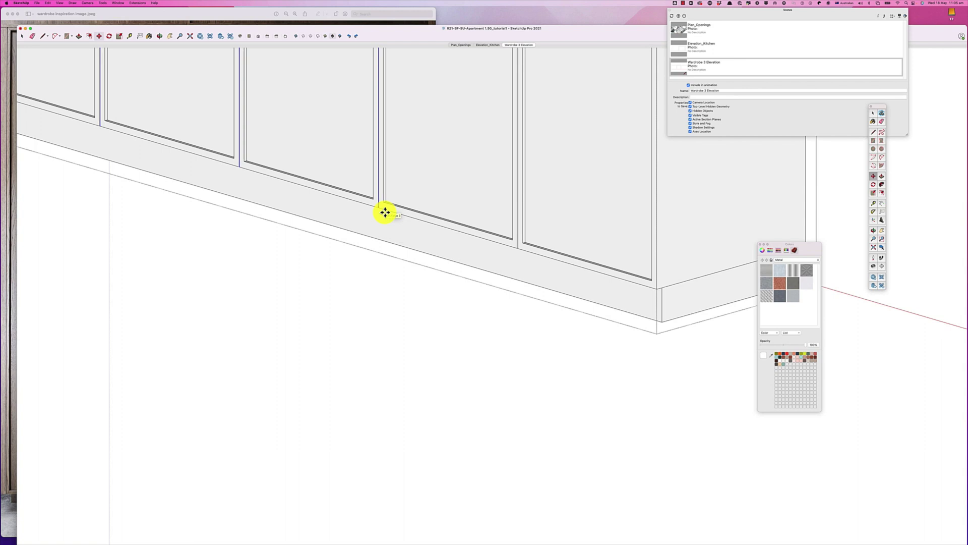
{"action": "scroll", "coordinate": [384, 212], "scroll_direction": "up", "scroll_amount": 4}
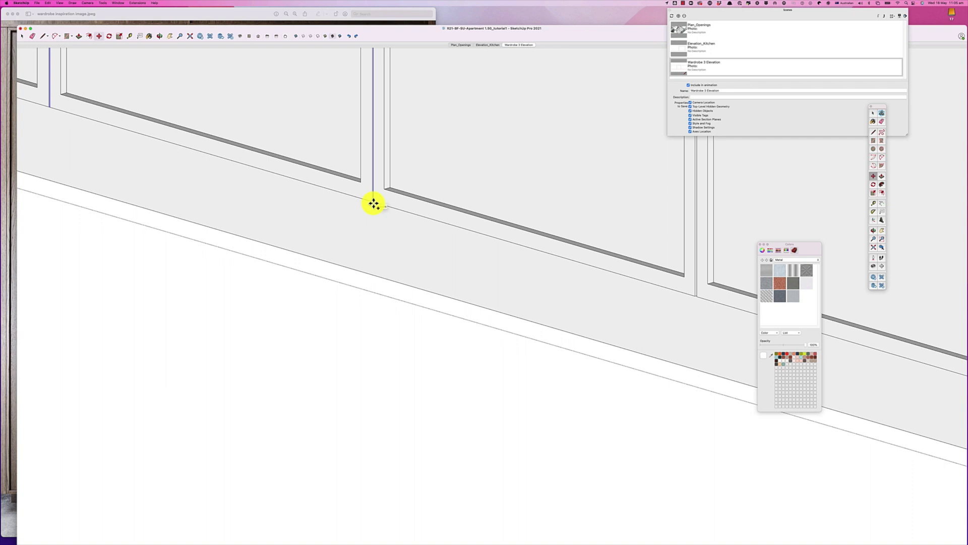
{"action": "left_click", "coordinate": [373, 204]}
{"action": "key", "text": "Escape"}
{"action": "key", "text": "space"}
- Delete the original middle line at the two joints nearest the finished door gap
{"action": "scroll", "coordinate": [290, 217], "scroll_direction": "down", "scroll_amount": 3}
{"action": "left_click", "coordinate": [101, 149]}
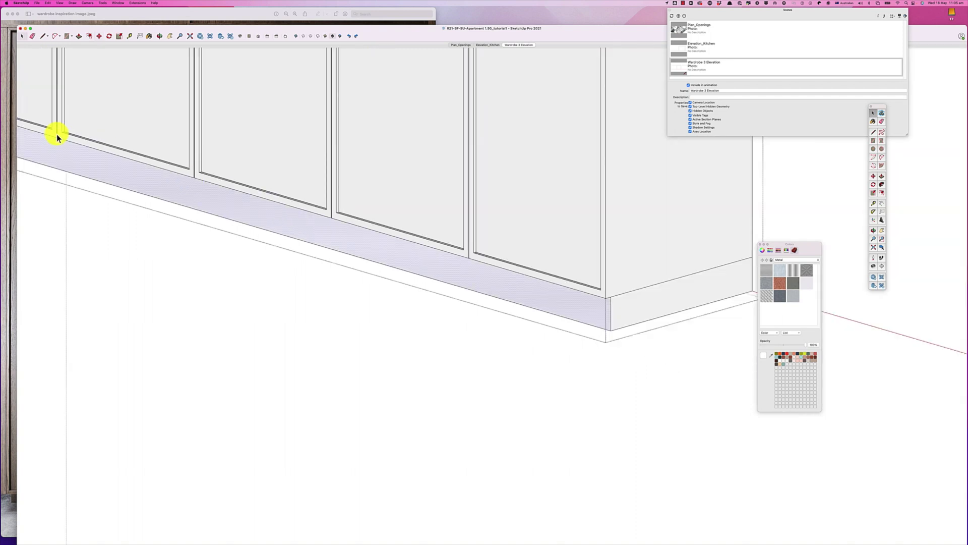
{"action": "scroll", "coordinate": [337, 201], "scroll_direction": "up", "scroll_amount": 4}
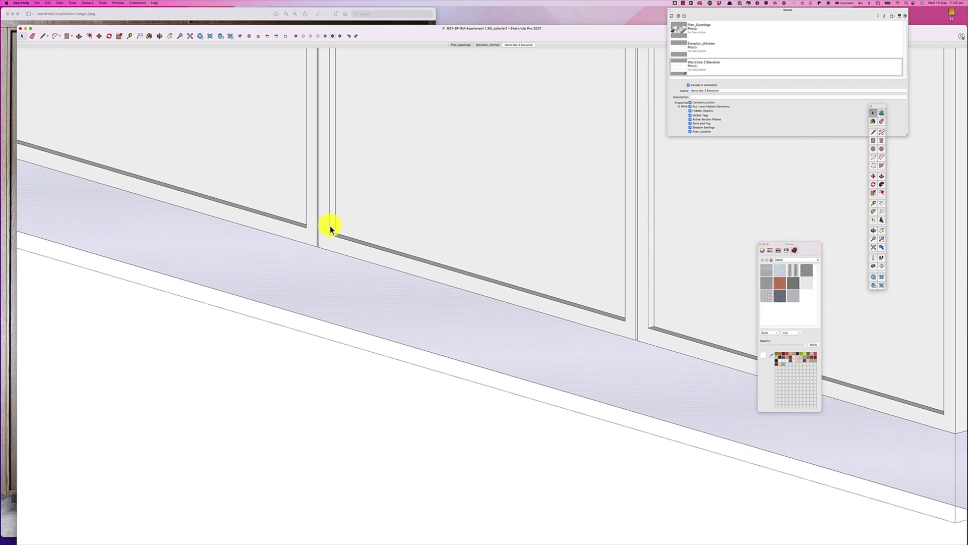
{"action": "scroll", "coordinate": [327, 230], "scroll_direction": "up", "scroll_amount": 2}
{"action": "left_click", "coordinate": [313, 235]}
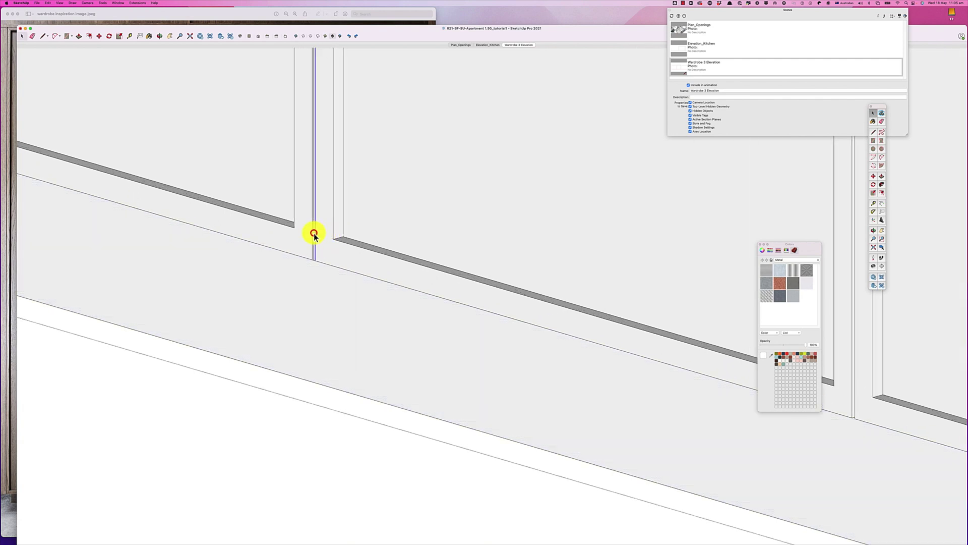
{"action": "left_click", "coordinate": [313, 235], "text": "shift"}
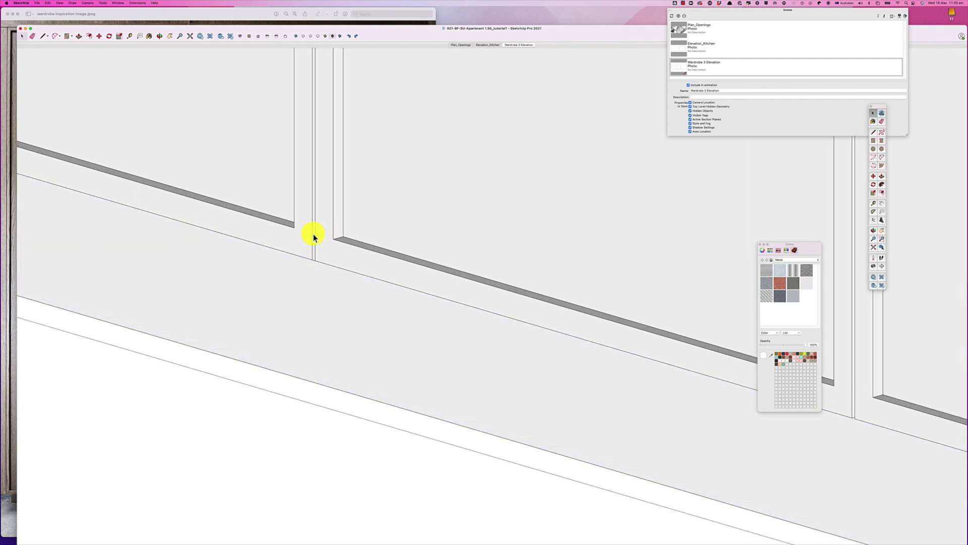
{"action": "key", "text": "h"}
{"action": "left_click_drag", "start_coordinate": [233, 289], "coordinate": [449, 271]}
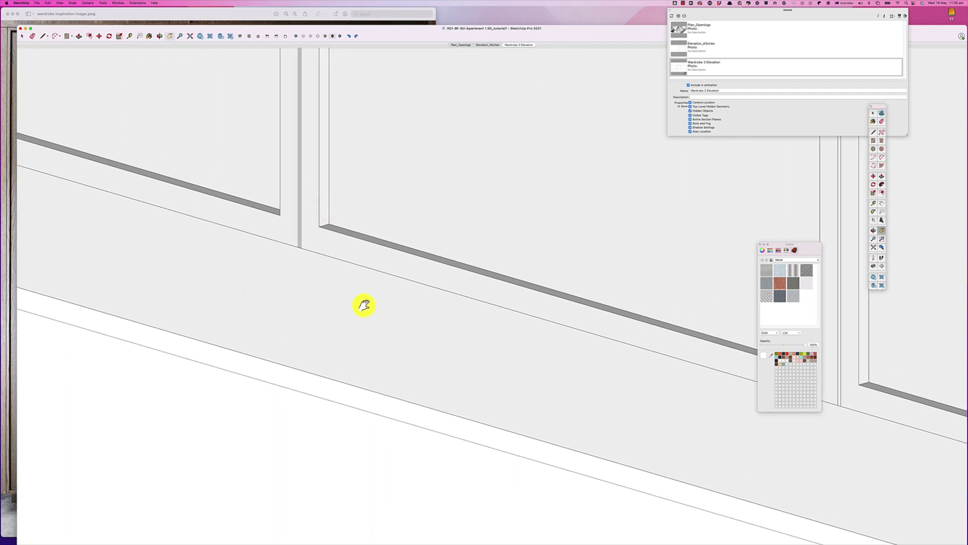
{"action": "key", "text": "space"}
{"action": "left_click", "coordinate": [298, 241]}
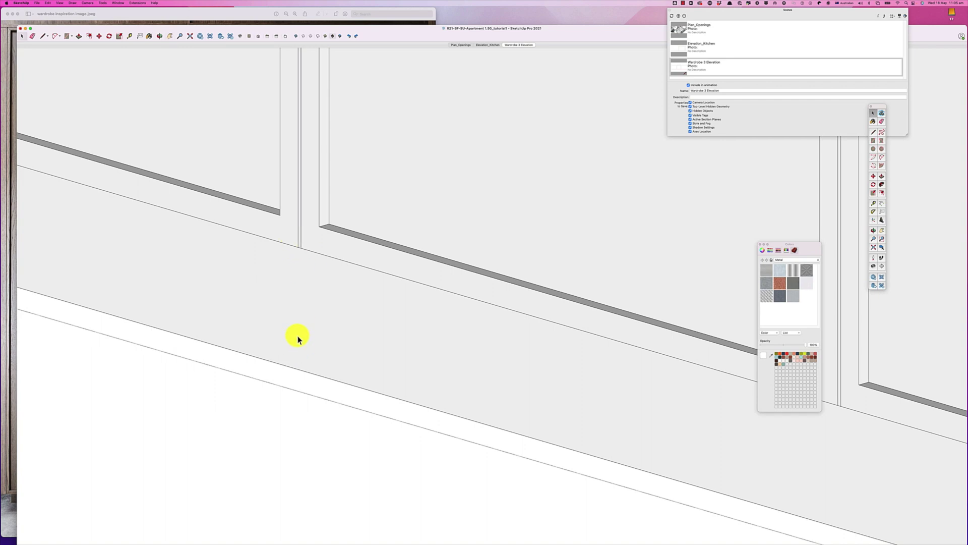
- Delete the original middle line at the last door joint, leaving a single narrow strip
{"action": "scroll", "coordinate": [298, 339], "scroll_direction": "down", "scroll_amount": 2}
{"action": "scroll", "coordinate": [259, 309], "scroll_direction": "up", "scroll_amount": 2}
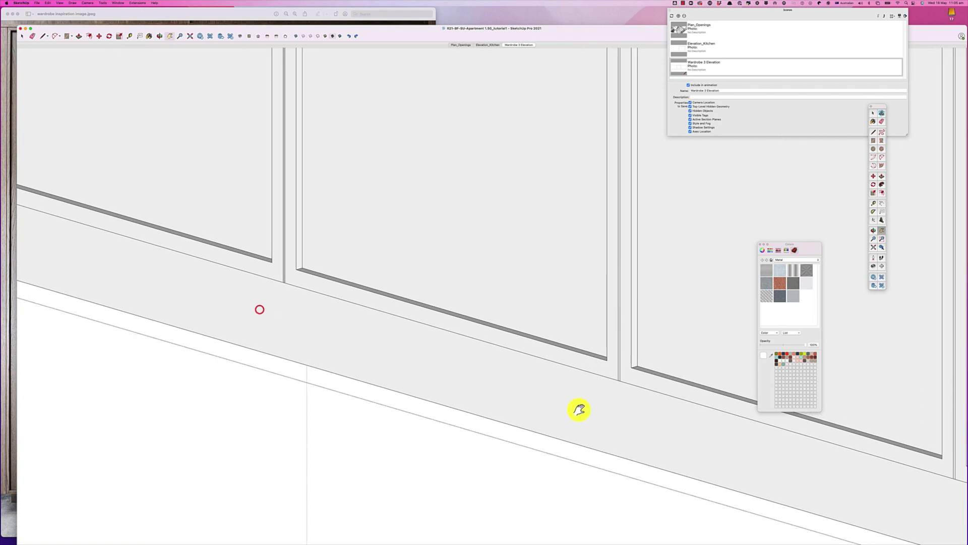
{"action": "key", "text": "h"}
{"action": "scroll", "coordinate": [272, 292], "scroll_direction": "up", "scroll_amount": 2}
{"action": "key", "text": "space"}
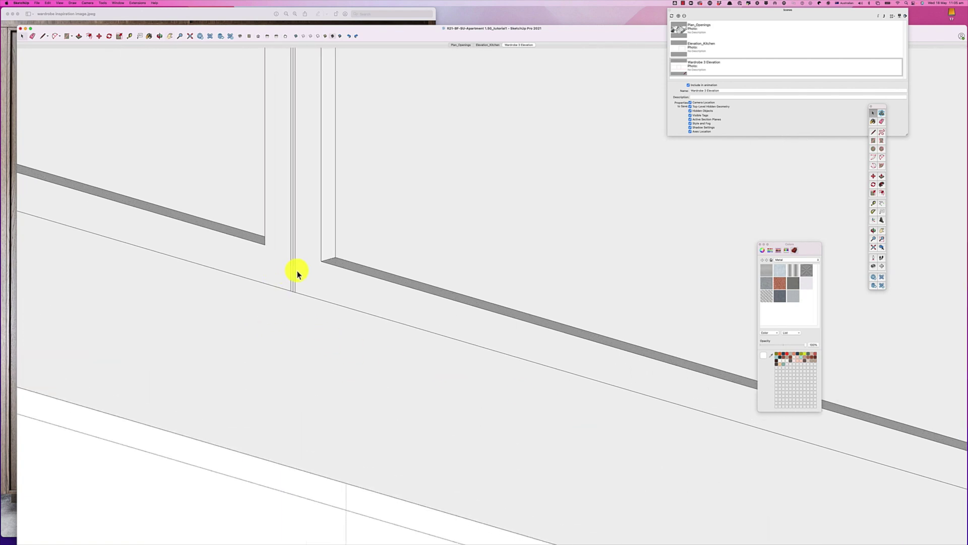
{"action": "left_click", "coordinate": [292, 270]}
{"action": "left_click", "coordinate": [292, 272]}
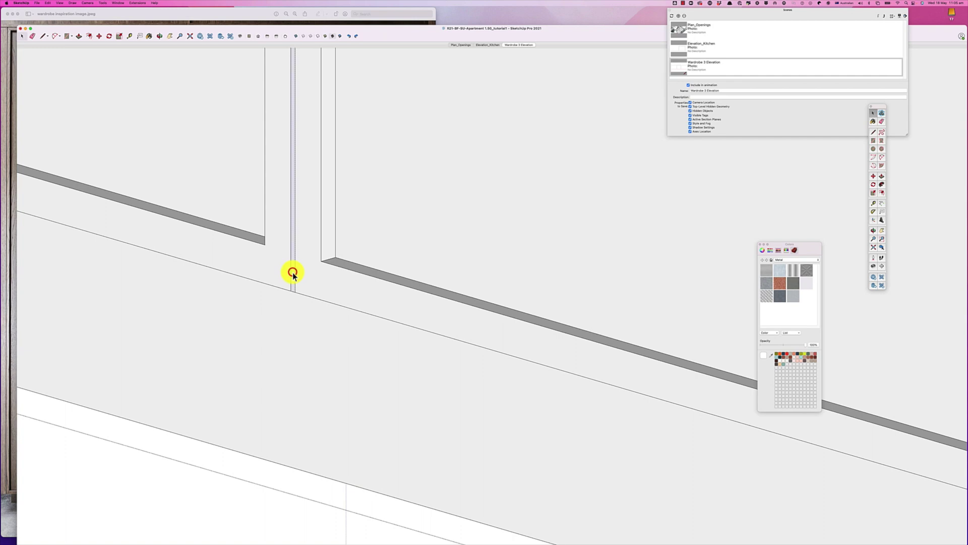
- Push the narrow strips at the three remaining door joints inward with Push/Pull to form gaps between the doors
{"action": "left_click_drag", "start_coordinate": [293, 272], "coordinate": [318, 262]}
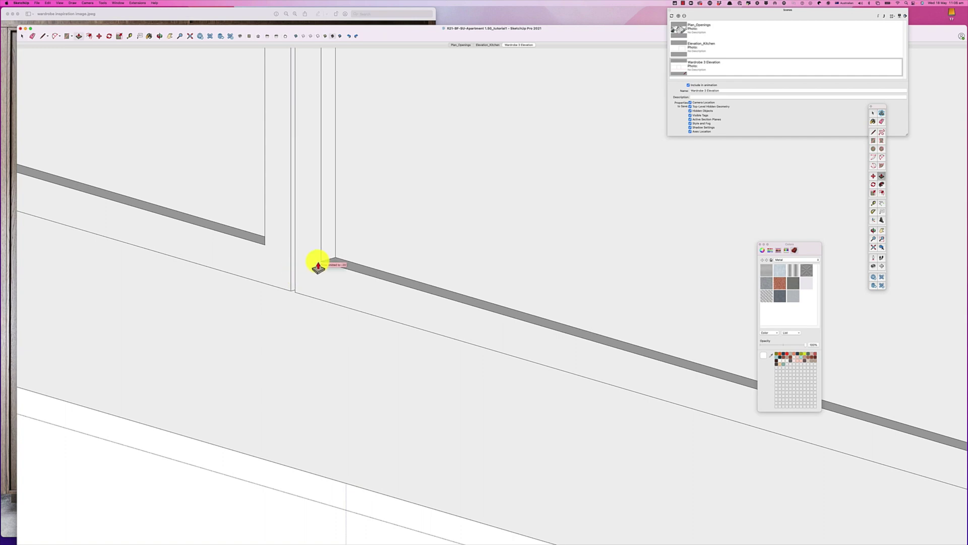
{"action": "scroll", "coordinate": [325, 302], "scroll_direction": "down", "scroll_amount": 5}
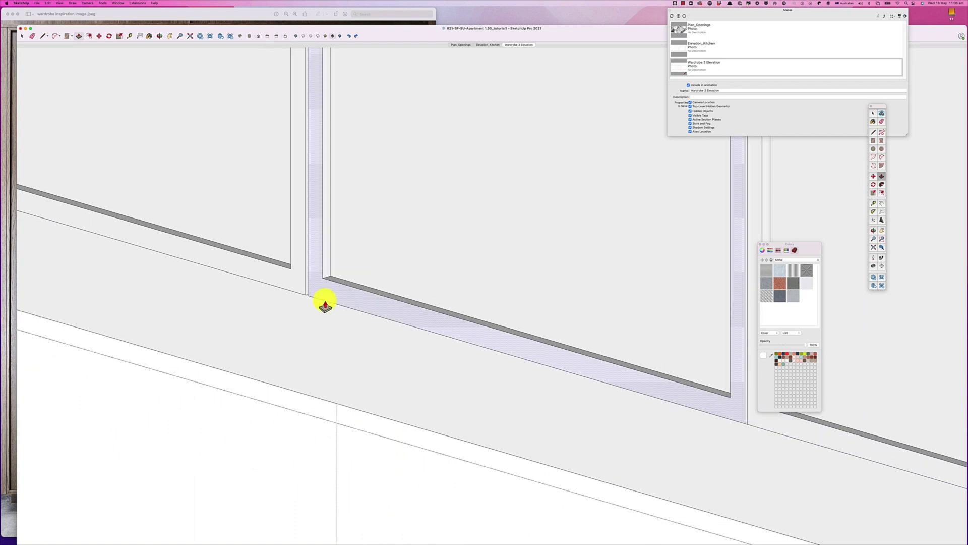
{"action": "scroll", "coordinate": [547, 372], "scroll_direction": "up", "scroll_amount": 3}
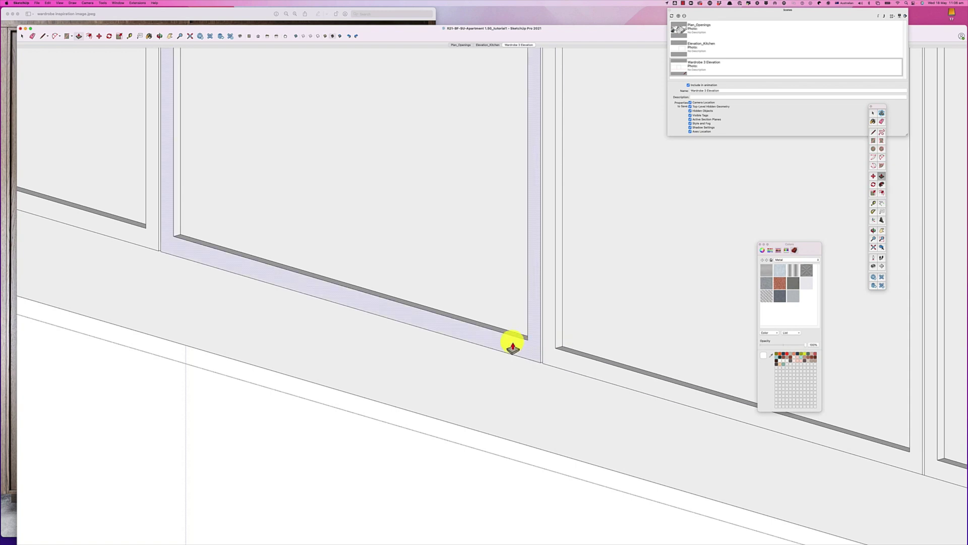
{"action": "scroll", "coordinate": [514, 342], "scroll_direction": "down", "scroll_amount": 5}
{"action": "scroll", "coordinate": [700, 372], "scroll_direction": "up", "scroll_amount": 6}
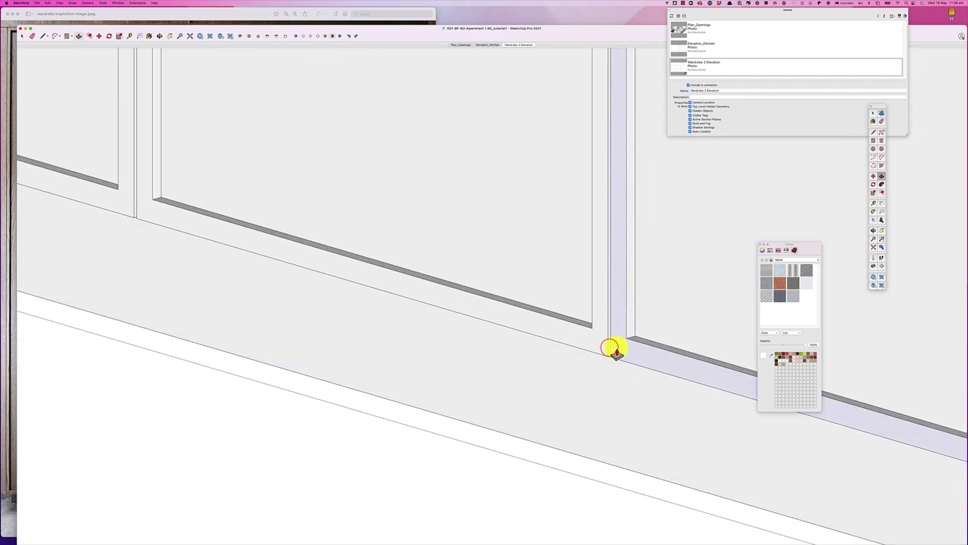
{"action": "scroll", "coordinate": [606, 359], "scroll_direction": "up", "scroll_amount": 3}
{"action": "left_click", "coordinate": [611, 349]}
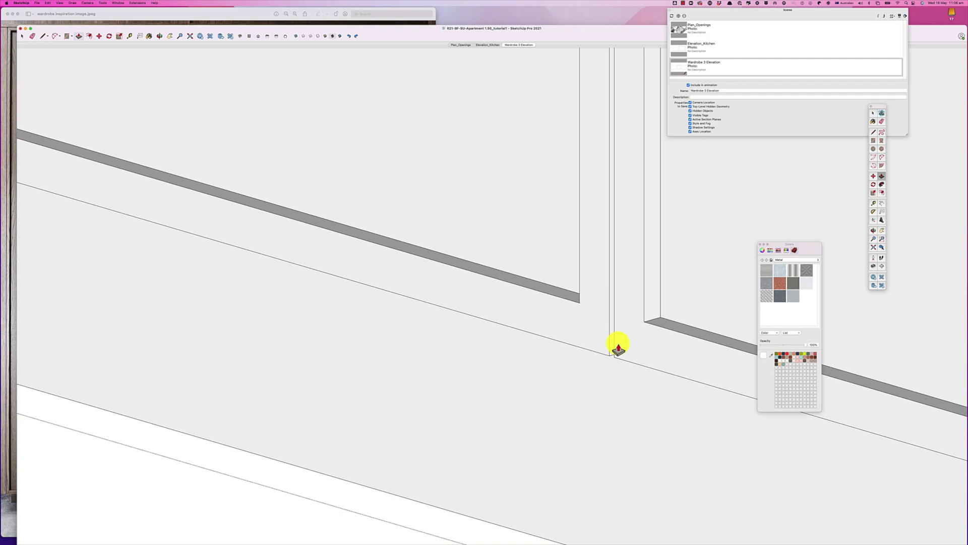
{"action": "scroll", "coordinate": [465, 339], "scroll_direction": "down", "scroll_amount": 10}
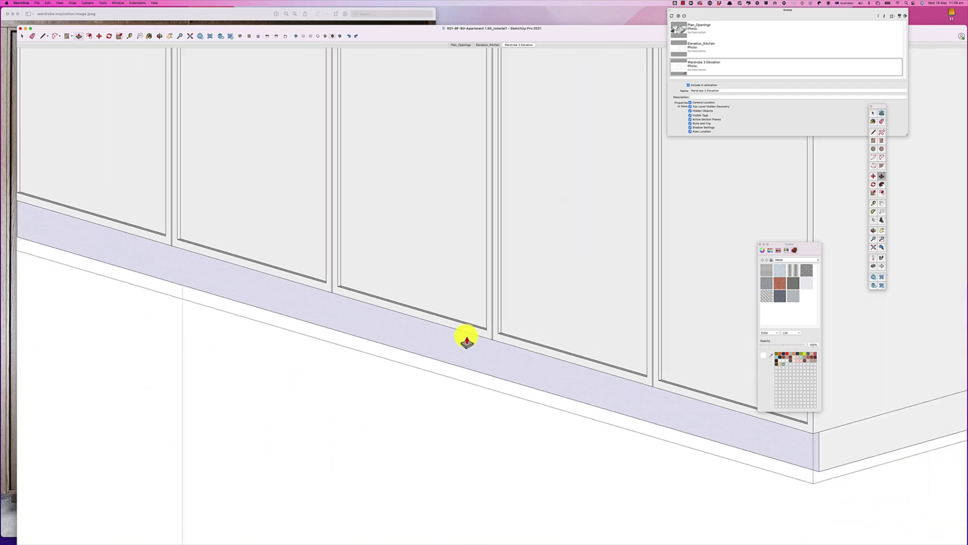
- Examine the gaps between the wardrobe doors up close from a more frontal angle
{"action": "key", "text": "space"}
{"action": "middle_click_drag", "start_coordinate": [489, 447], "coordinate": [538, 398]}
{"action": "scroll", "coordinate": [451, 423], "scroll_direction": "down", "scroll_amount": 3}
{"action": "scroll", "coordinate": [439, 410], "scroll_direction": "up", "scroll_amount": 8}
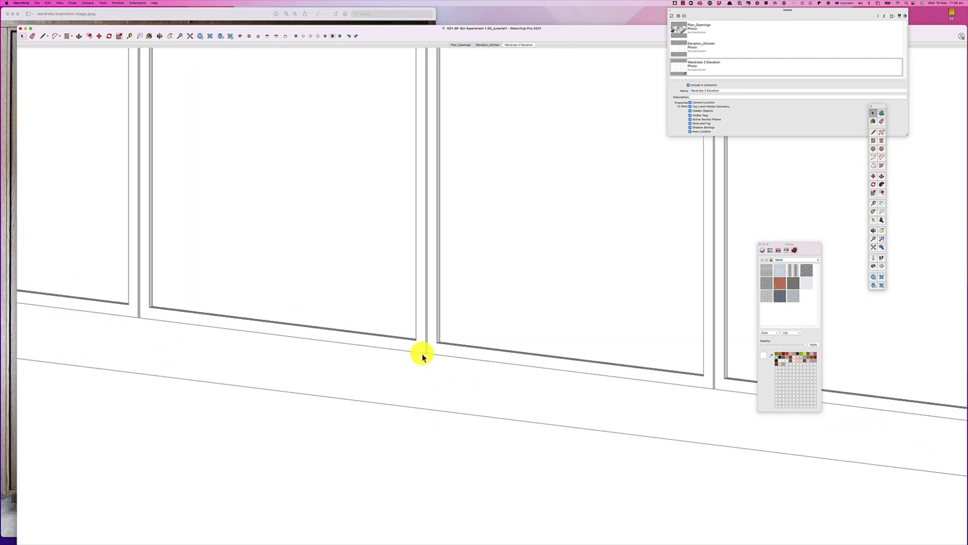
{"action": "scroll", "coordinate": [431, 357], "scroll_direction": "up", "scroll_amount": 6}
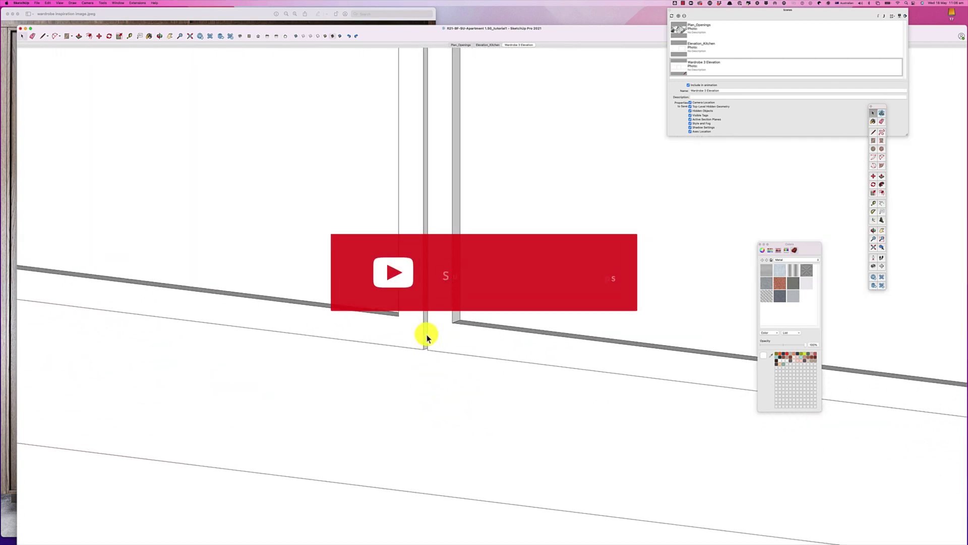